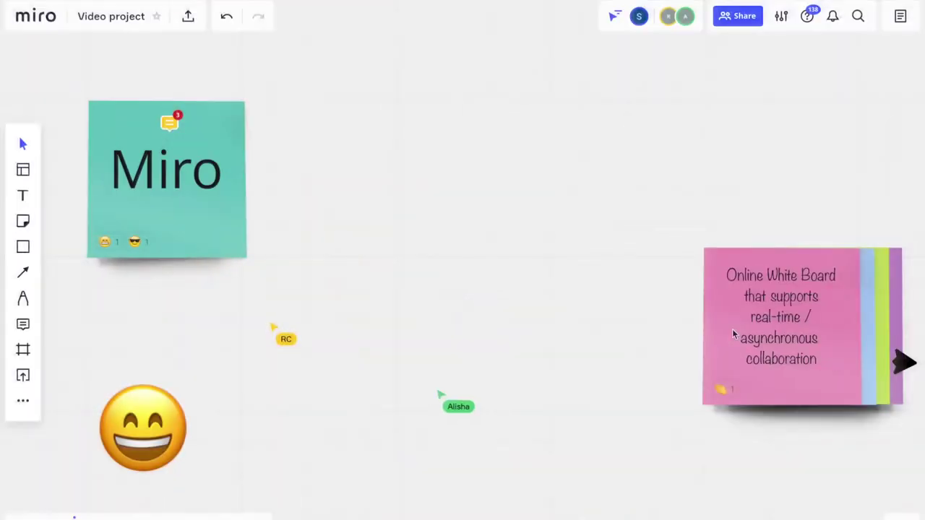
# Line up the pink, blue, green and purple Let's get started! stickies beside the Miro note.
pyautogui.moveTo(733, 335); pyautogui.dragTo(269, 221)
pyautogui.moveTo(795, 346); pyautogui.dragTo(480, 260)
pyautogui.moveTo(816, 326); pyautogui.dragTo(621, 278)
pyautogui.moveTo(808, 348); pyautogui.dragTo(751, 330)
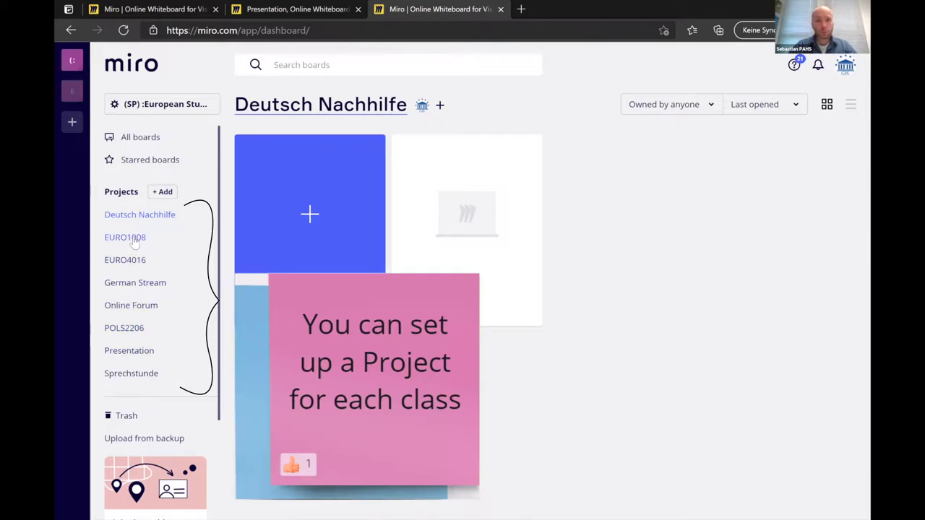
# Open the Presentation project from the dashboard sidebar.
pyautogui.click(129, 351)
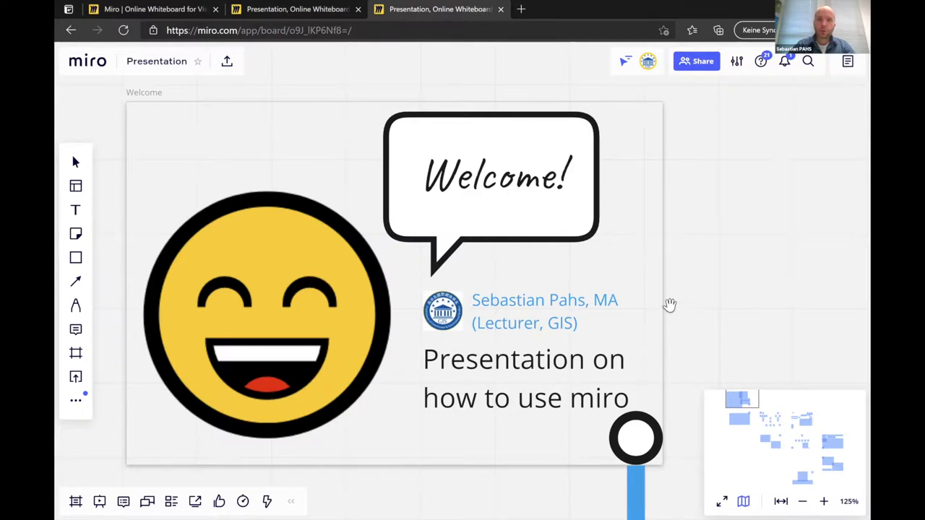
pyautogui.scroll(-10, 667, 301)
pyautogui.scroll(-5, 771, 247)
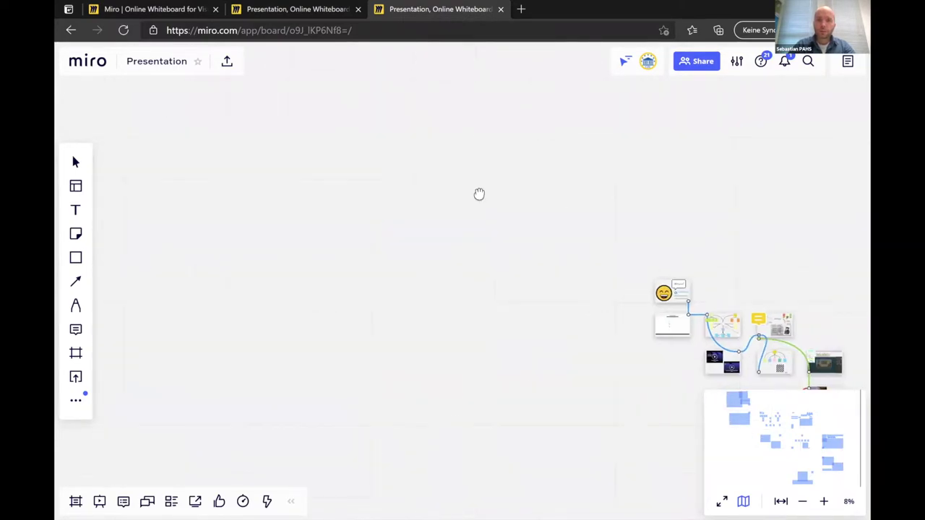
pyautogui.moveTo(479, 195); pyautogui.dragTo(310, 206)
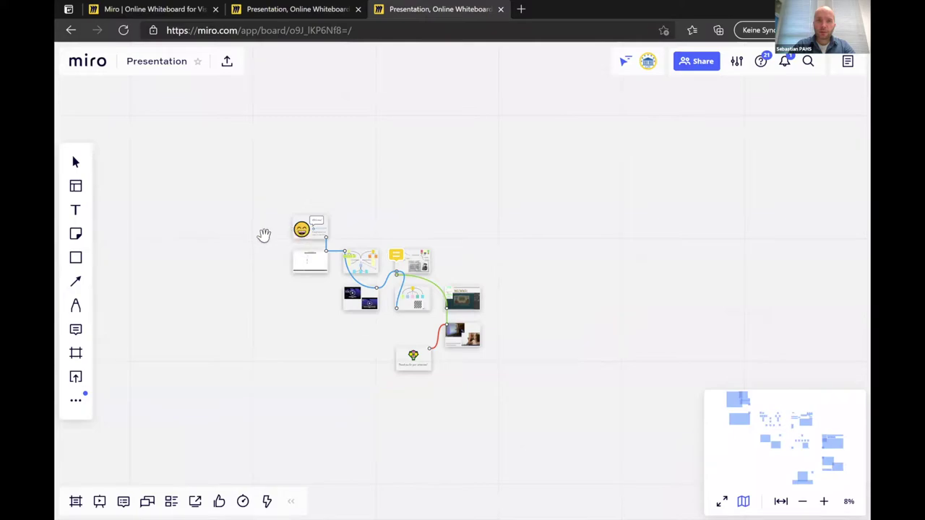
pyautogui.scroll(5, 262, 254)
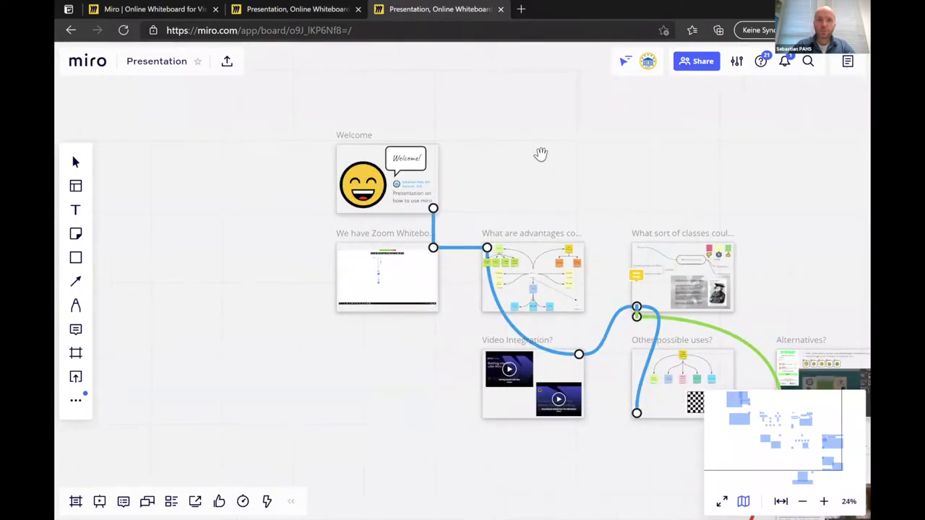
pyautogui.scroll(1, 552, 188)
pyautogui.scroll(2, 565, 230)
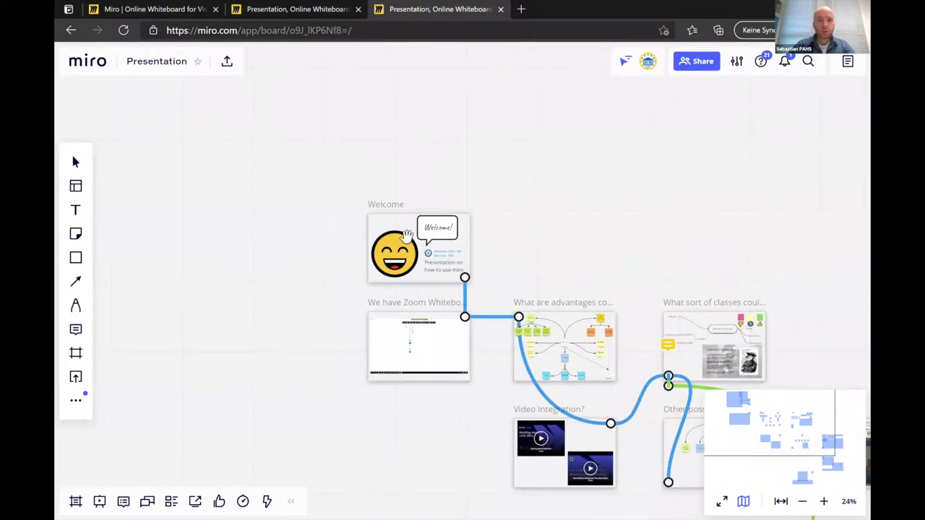
pyautogui.scroll(3, 457, 299)
pyautogui.scroll(5, 396, 244)
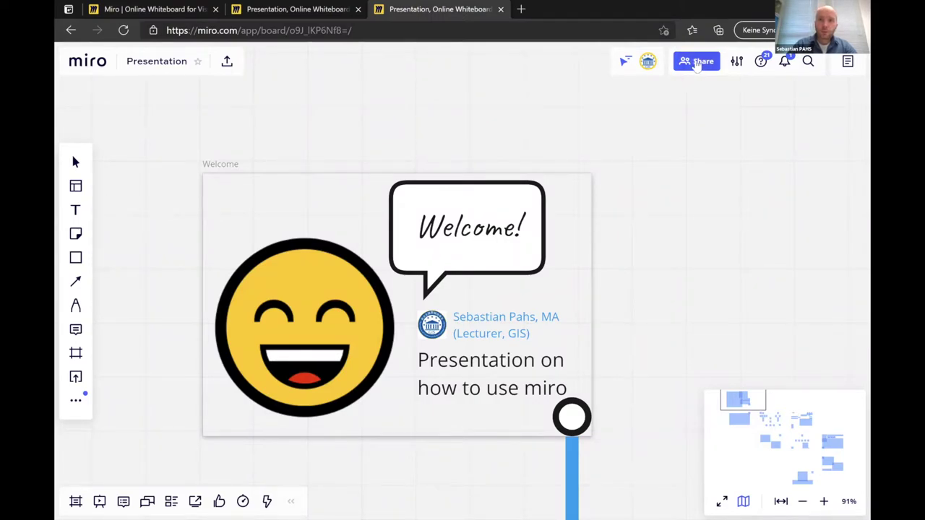
pyautogui.click(697, 64)
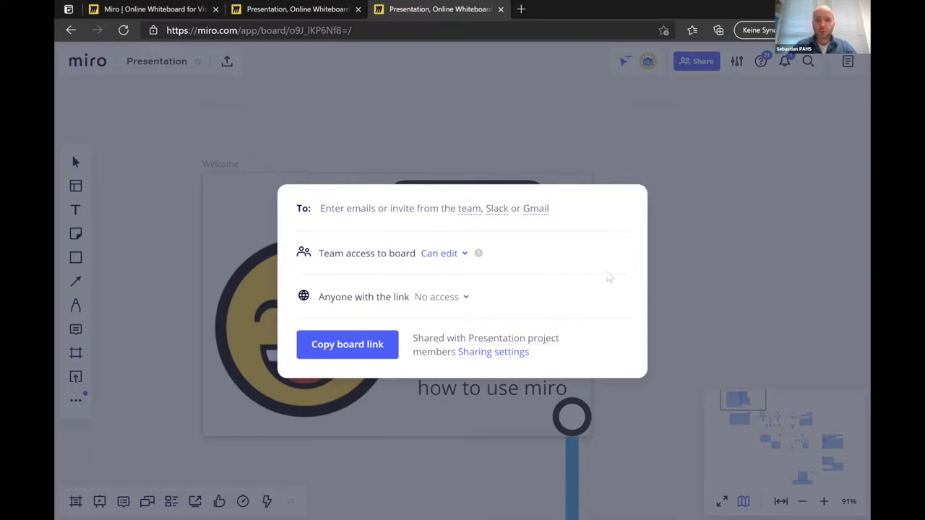
pyautogui.click(713, 216)
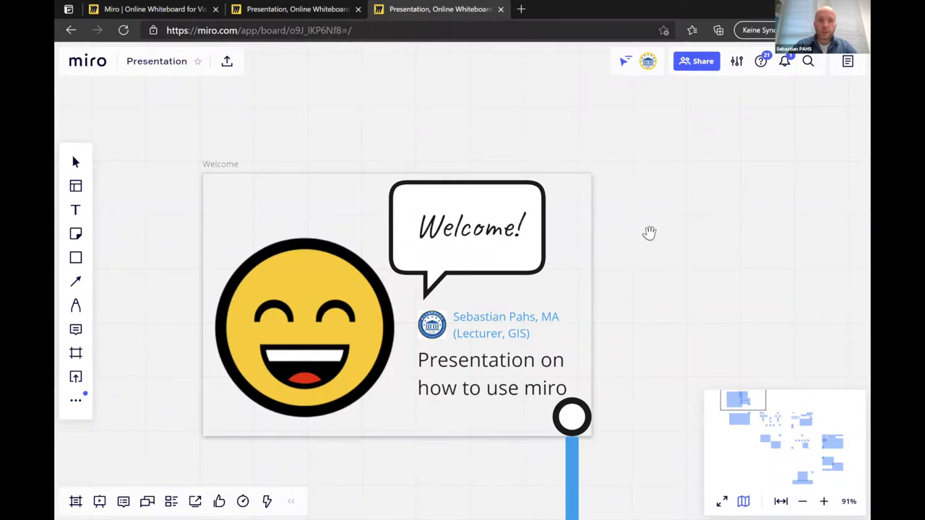
# Bring up the board's Frames list and jump to the Welcome frame.
pyautogui.scroll(-5, 636, 340)
pyautogui.scroll(-3, 618, 319)
pyautogui.hscroll(3, 799, 311)
pyautogui.scroll(-2, 799, 312)
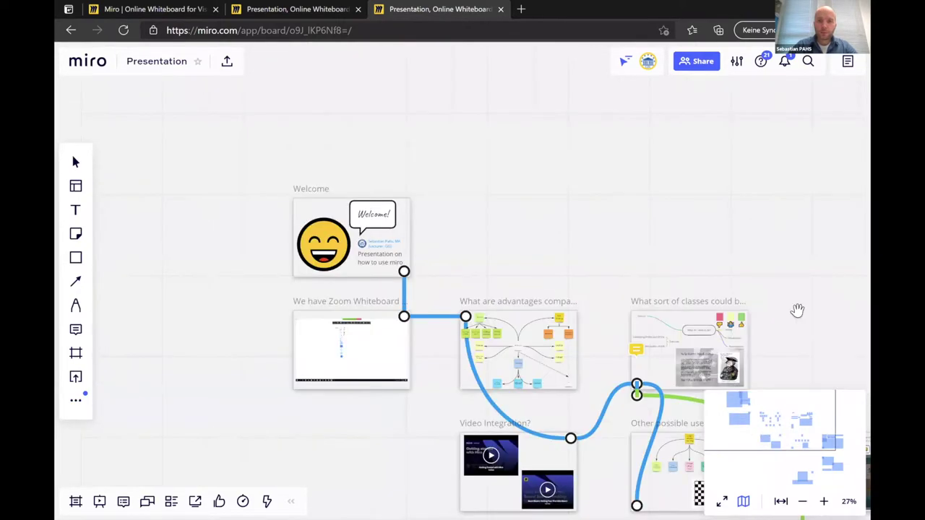
pyautogui.scroll(5, 348, 227)
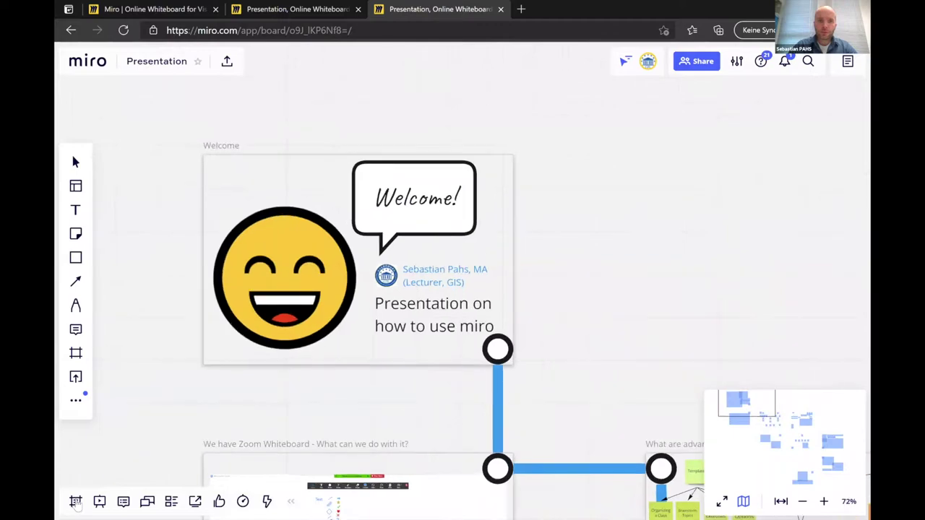
pyautogui.click(75, 501)
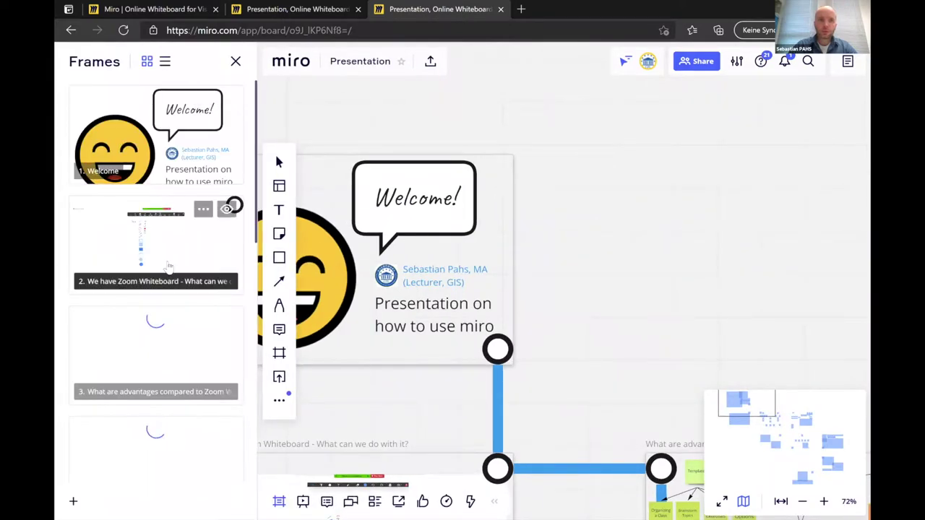
pyautogui.click(127, 142)
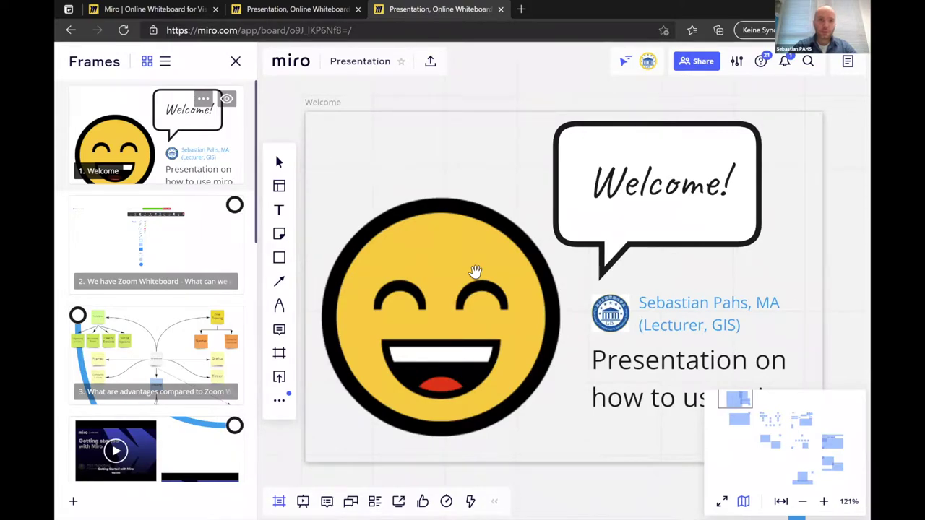
# Jump to the 'What are advantages compared to Zoom Whiteboard?' frame.
pyautogui.scroll(-3, 692, 306)
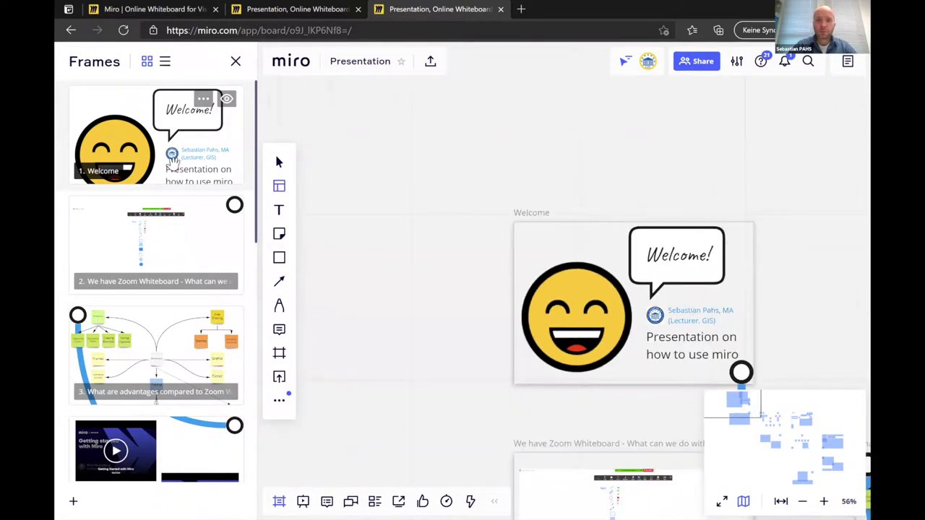
pyautogui.click(150, 153)
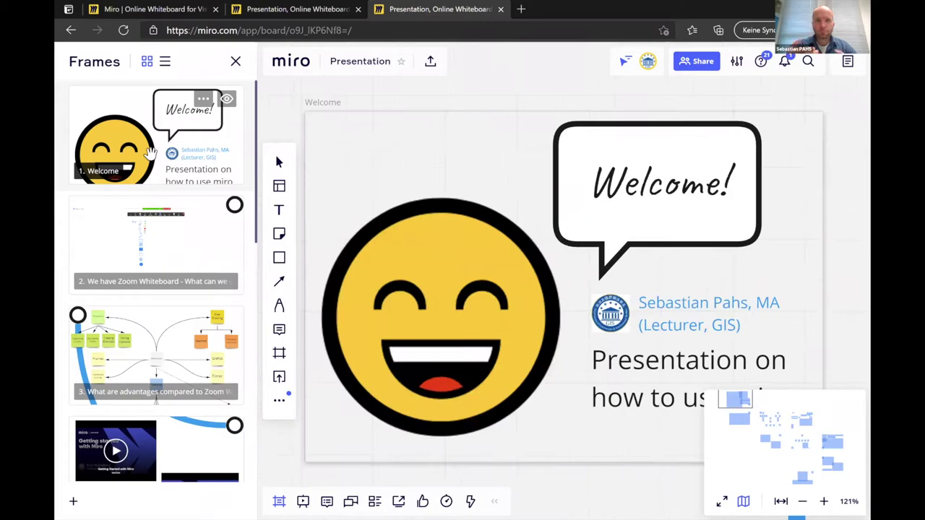
pyautogui.click(155, 350)
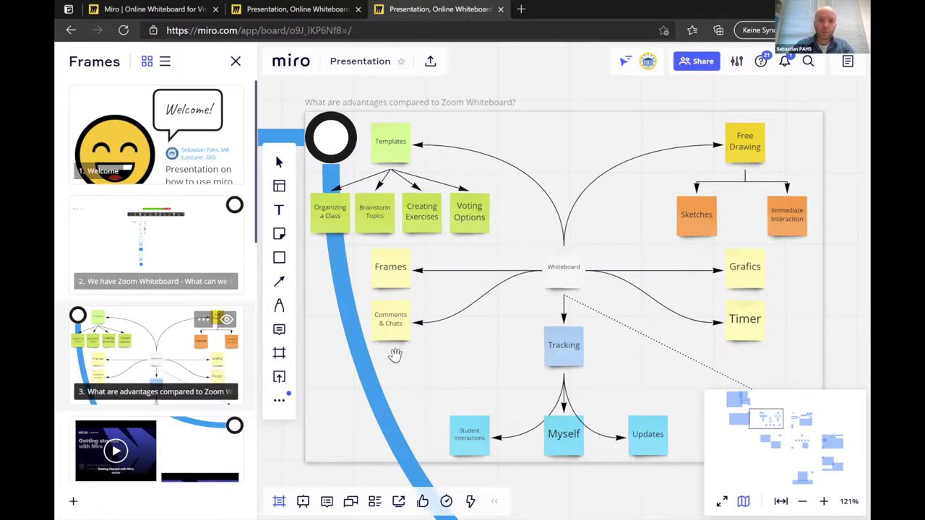
pyautogui.click(351, 501)
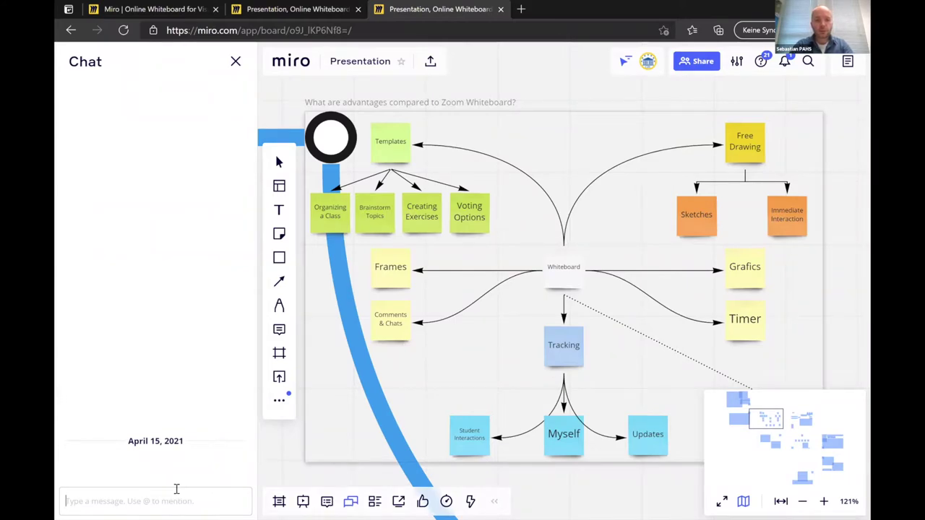
# Send 'Hallo!' in the board chat, then close the chat panel.
pyautogui.write('Hallo!')
pyautogui.press('Return')
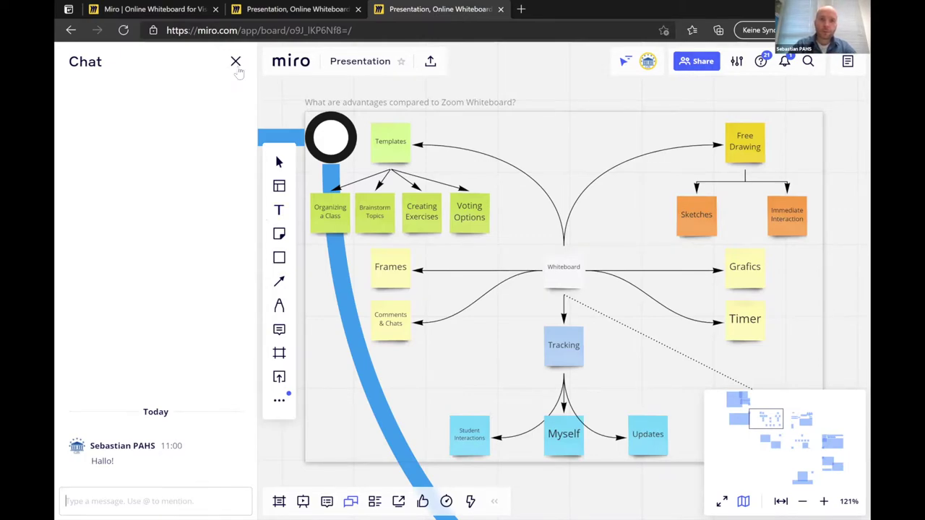
pyautogui.click(236, 63)
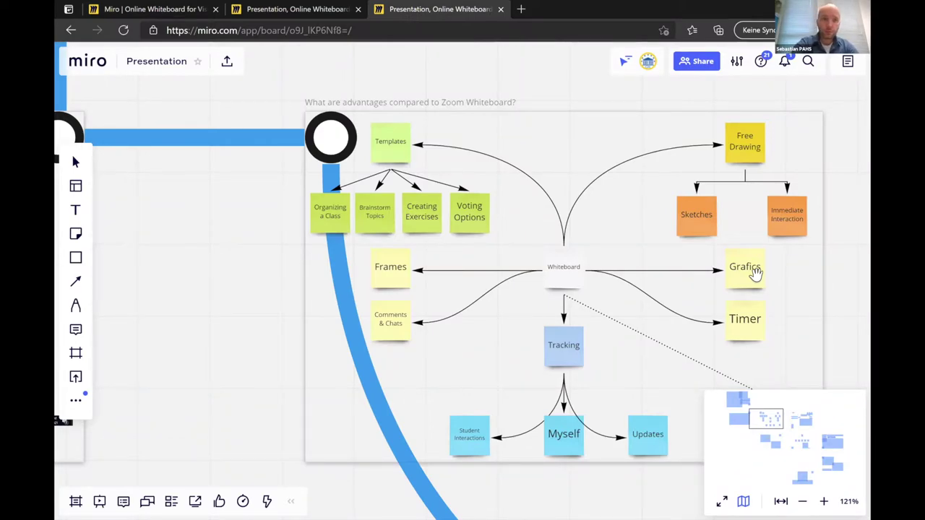
# Handwrite 'Hallo!' in black pen above the mind map, then return to selecting.
pyautogui.press('p')
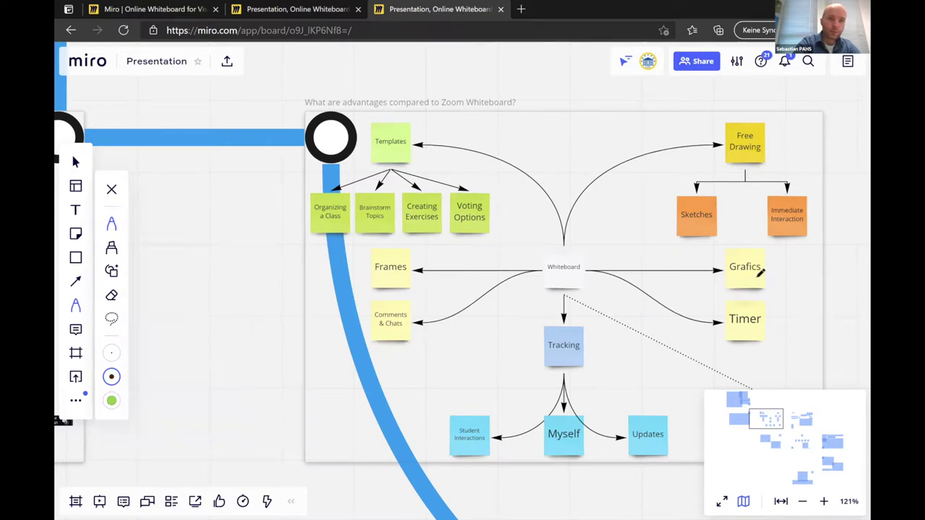
pyautogui.moveTo(553, 120)
pyautogui.mouseDown()
pyautogui.moveTo(552, 156)
pyautogui.moveTo(570, 156)
pyautogui.mouseUp()
pyautogui.moveTo(555, 139)
pyautogui.mouseDown()
pyautogui.moveTo(578, 130)
pyautogui.moveTo(603, 153)
pyautogui.mouseUp()
pyautogui.moveTo(630, 103)
pyautogui.mouseDown()
pyautogui.moveTo(623, 139)
pyautogui.moveTo(659, 125)
pyautogui.mouseUp()
pyautogui.moveTo(692, 89); pyautogui.dragTo(682, 125)
pyautogui.click(680, 137)
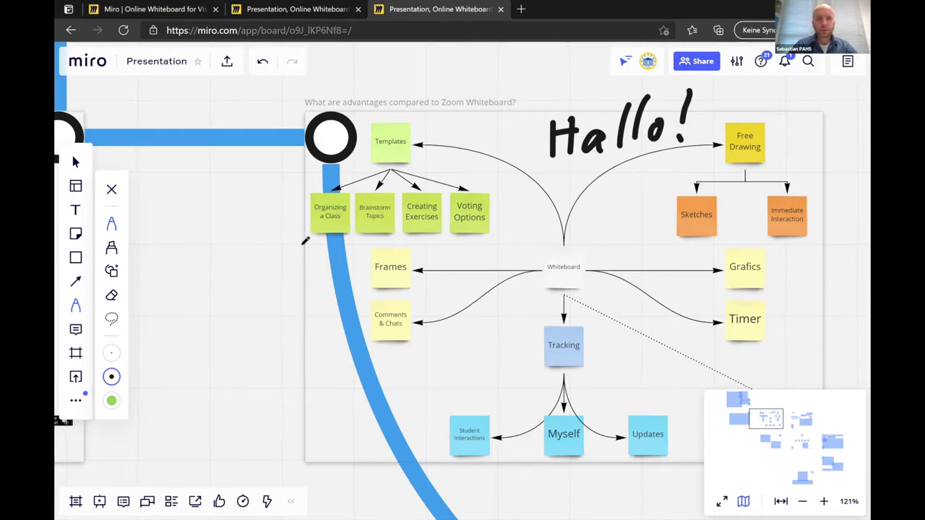
pyautogui.click(112, 189)
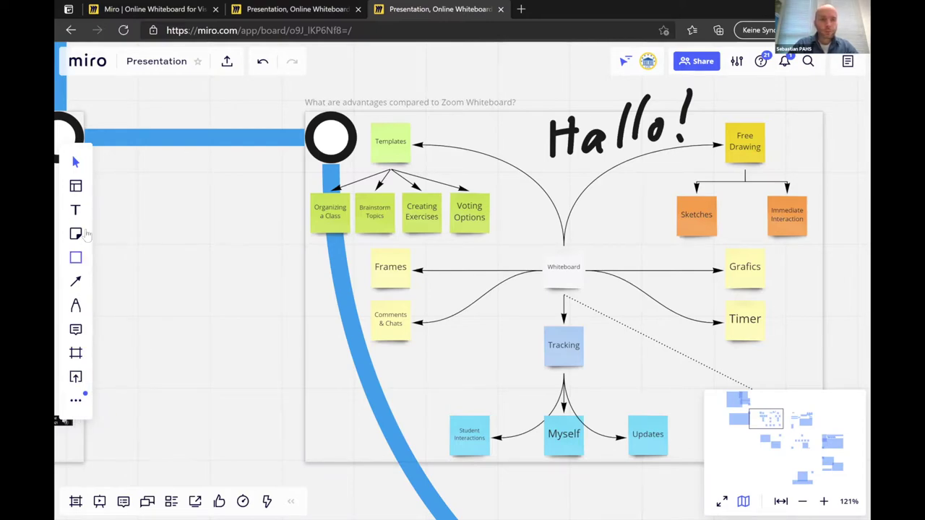
pyautogui.click(76, 187)
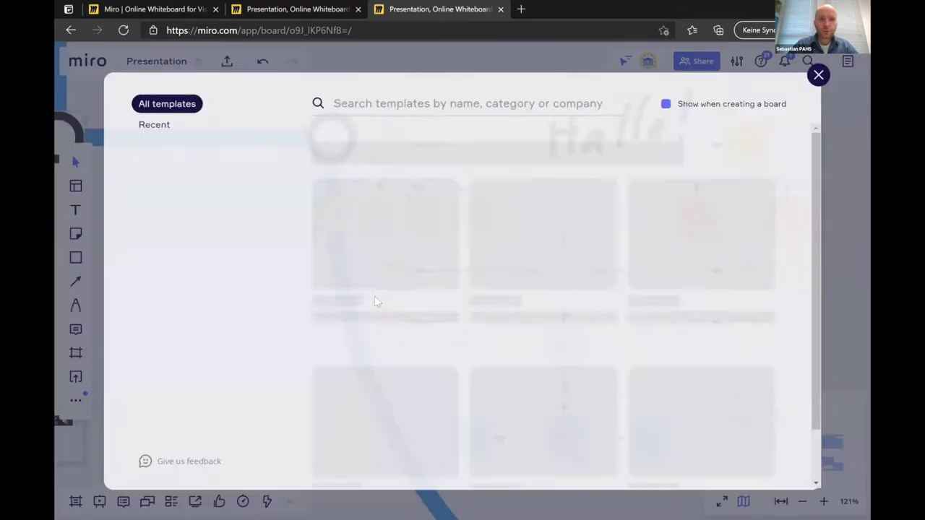
pyautogui.scroll(-8, 589, 331)
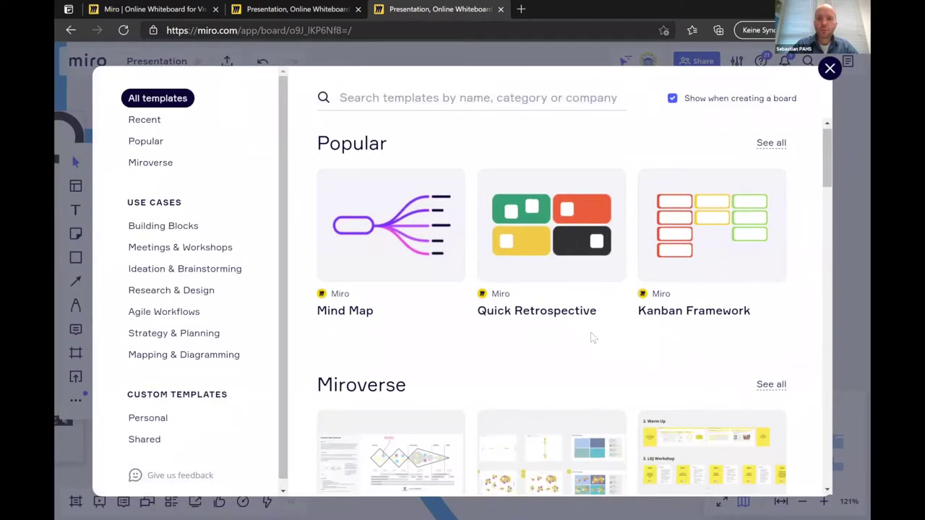
pyautogui.scroll(-6, 595, 325)
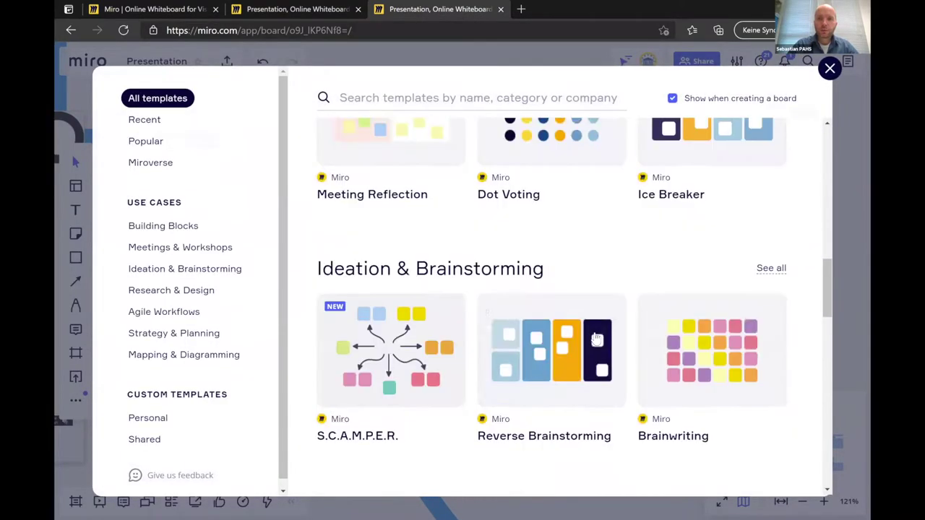
pyautogui.scroll(4, 591, 355)
pyautogui.scroll(1, 591, 359)
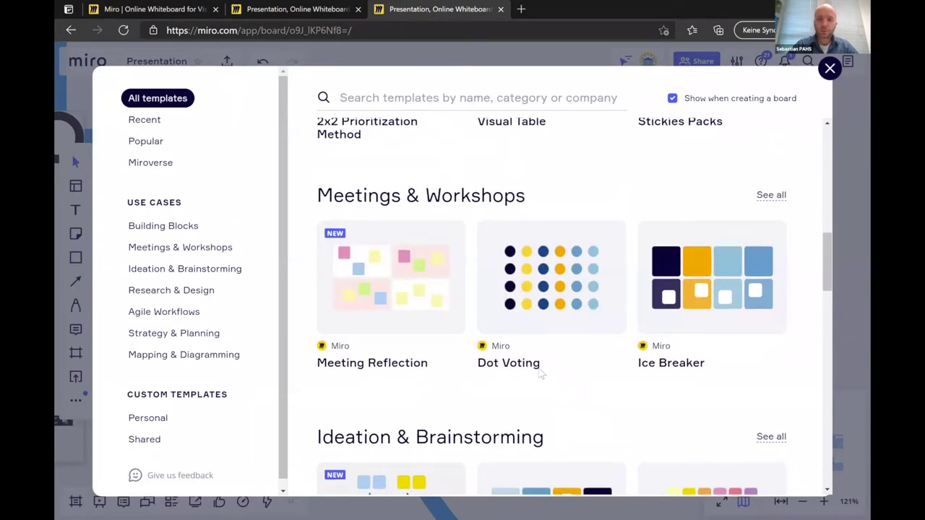
pyautogui.scroll(5, 537, 381)
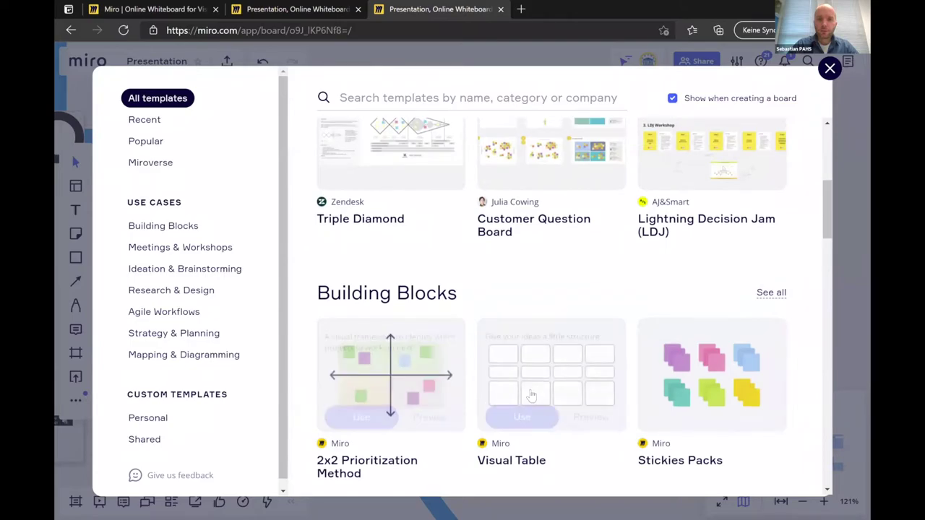
pyautogui.scroll(3, 705, 382)
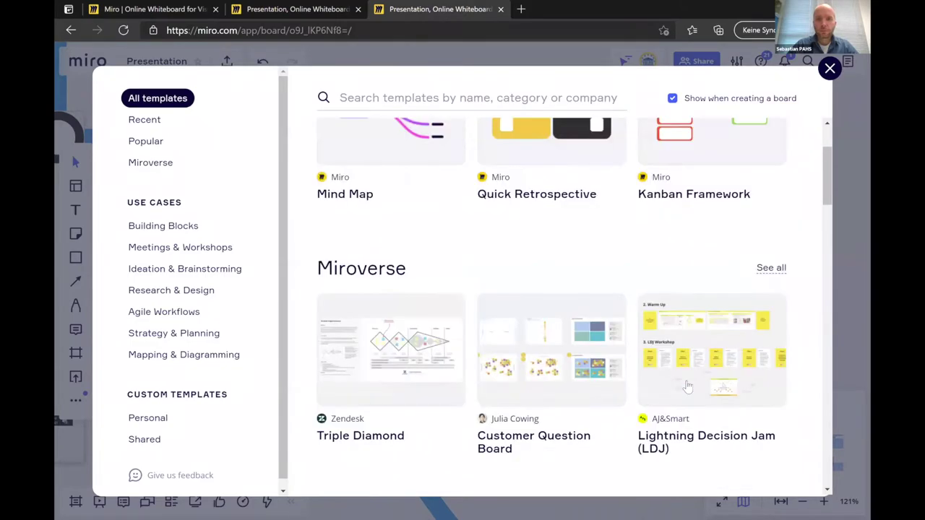
pyautogui.scroll(2, 688, 387)
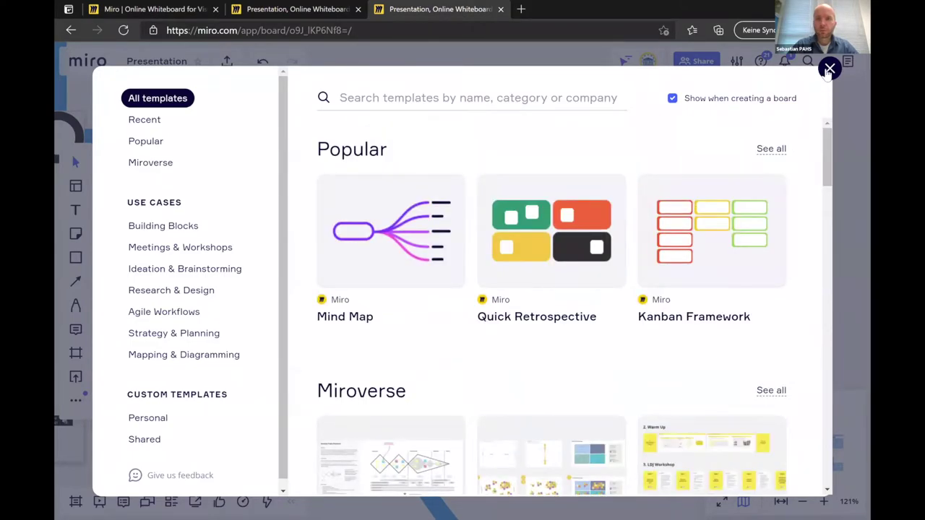
pyautogui.click(829, 70)
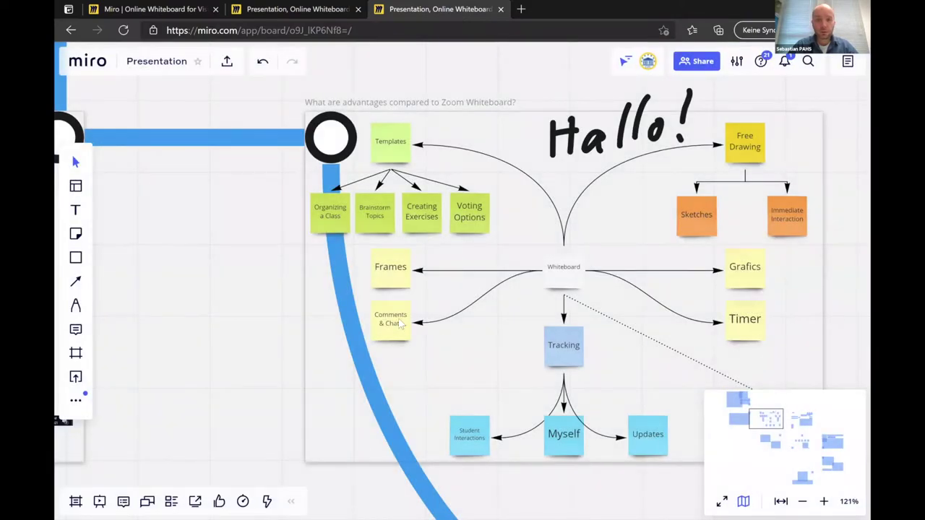
# Dismiss the template picker and pan back to the Zoom Whiteboard mind map.
pyautogui.moveTo(214, 364); pyautogui.dragTo(186, 354)
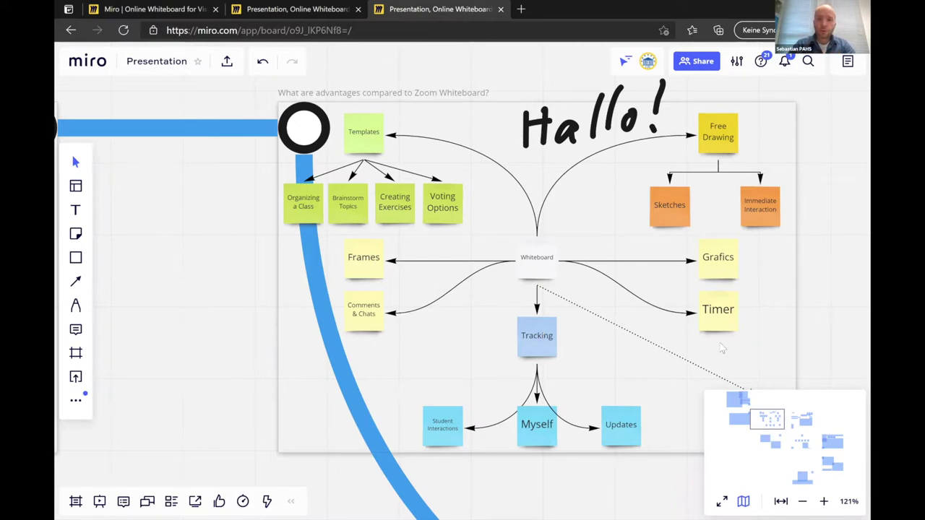
pyautogui.hscroll(1, 802, 307)
pyautogui.scroll(-1, 802, 307)
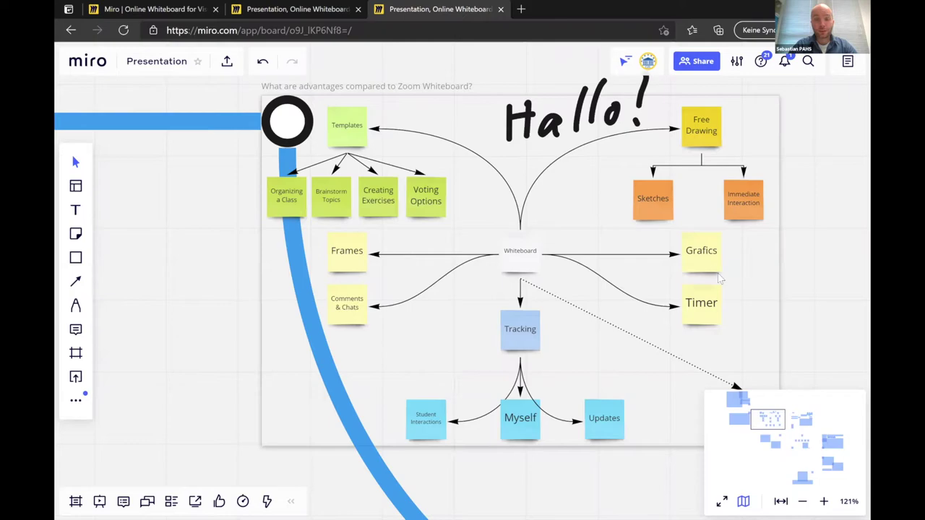
pyautogui.hscroll(2, 776, 311)
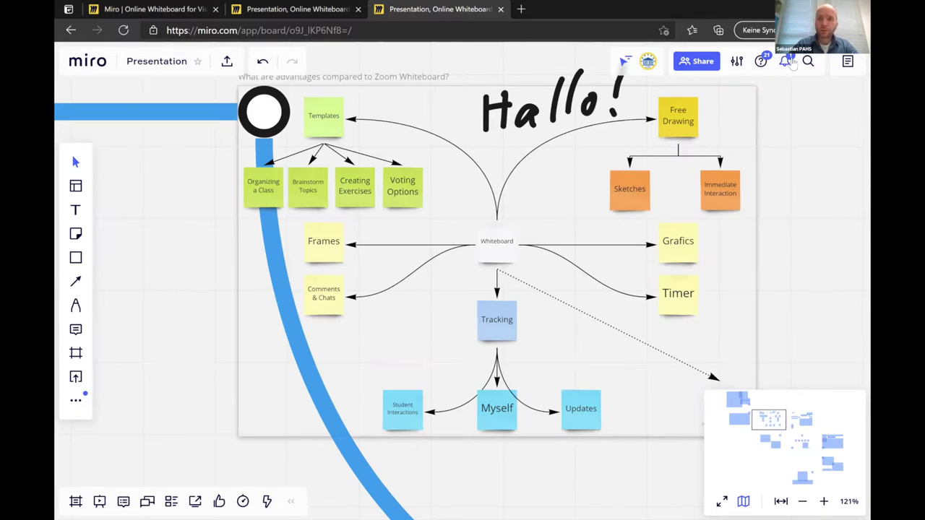
pyautogui.click(784, 60)
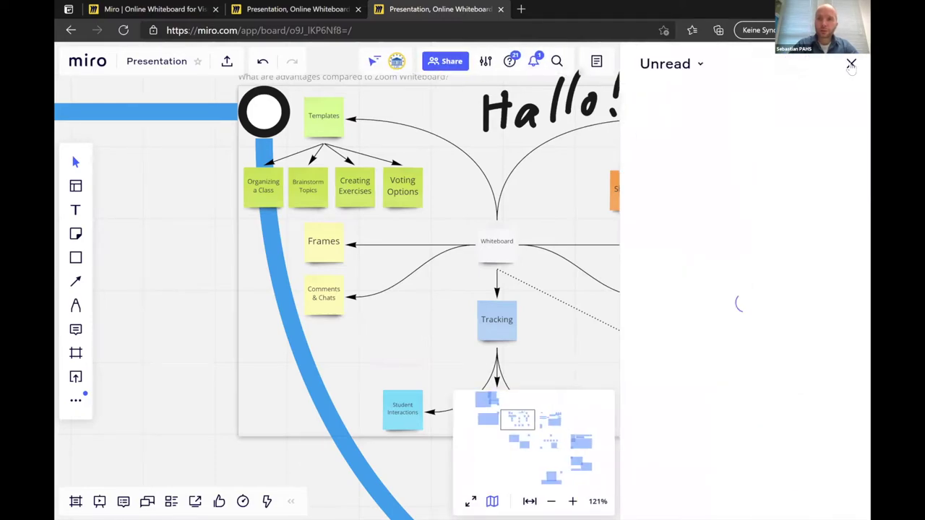
# Close notifications, zoom out and back in, and show the Frames list.
pyautogui.click(851, 64)
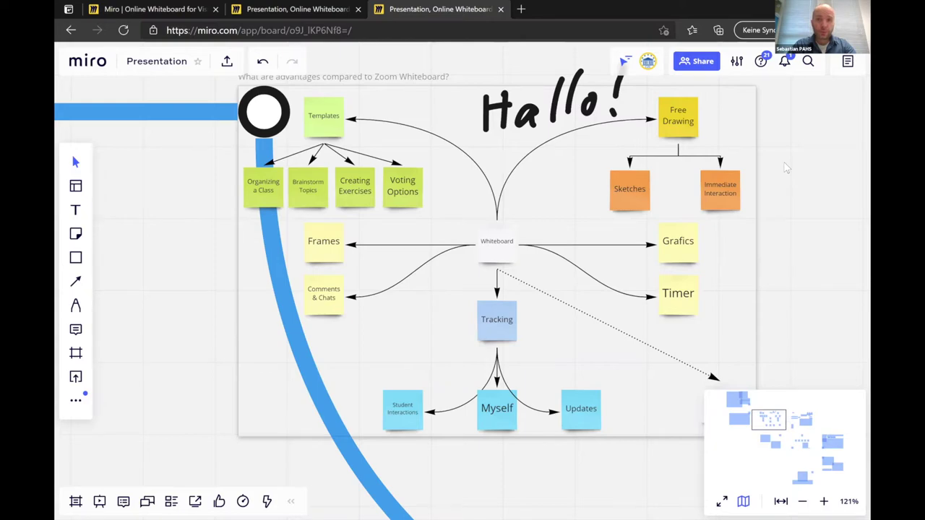
pyautogui.scroll(-5, 793, 152)
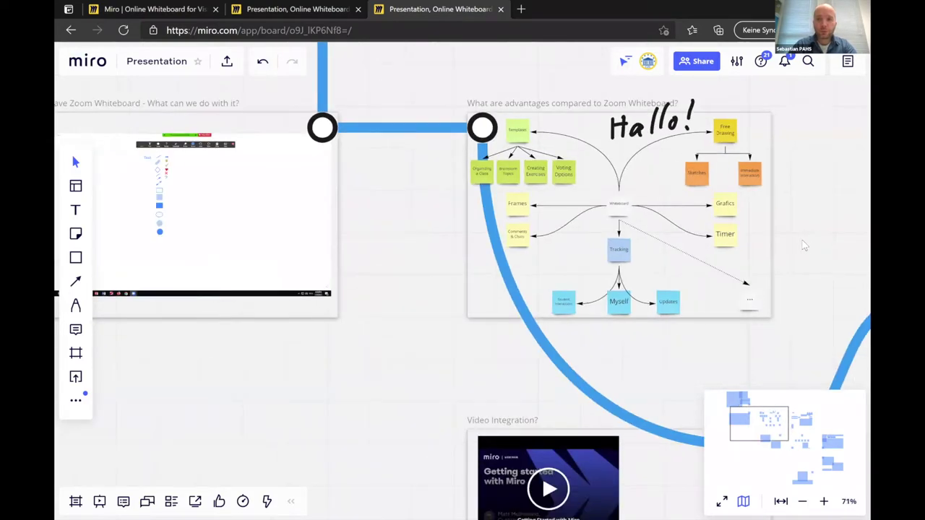
pyautogui.scroll(4, 805, 246)
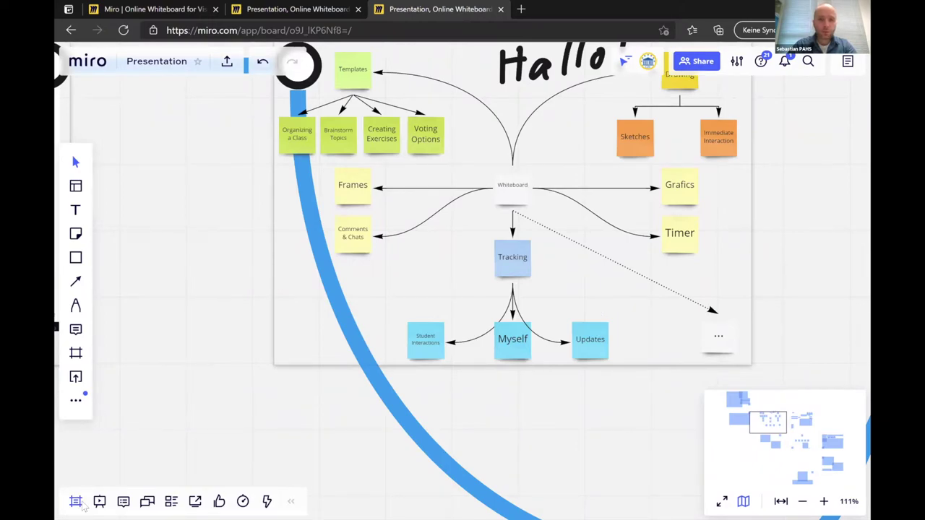
pyautogui.click(76, 502)
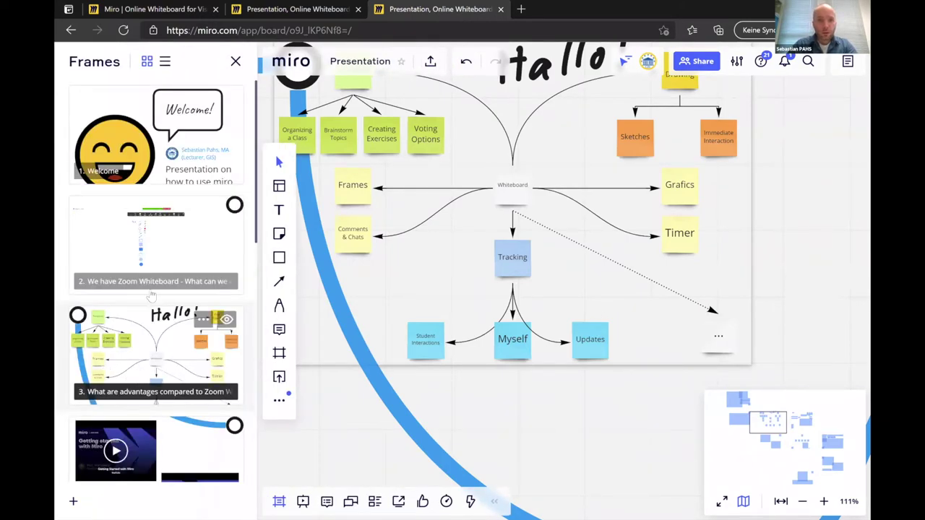
# Go to the Video Integration? frame and play the Getting Started with Miro video.
pyautogui.scroll(-3, 154, 297)
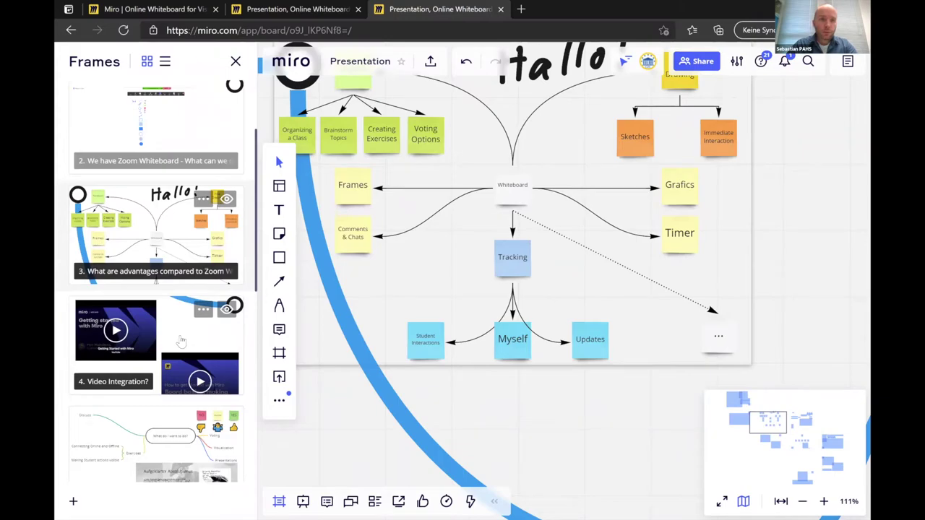
pyautogui.click(181, 340)
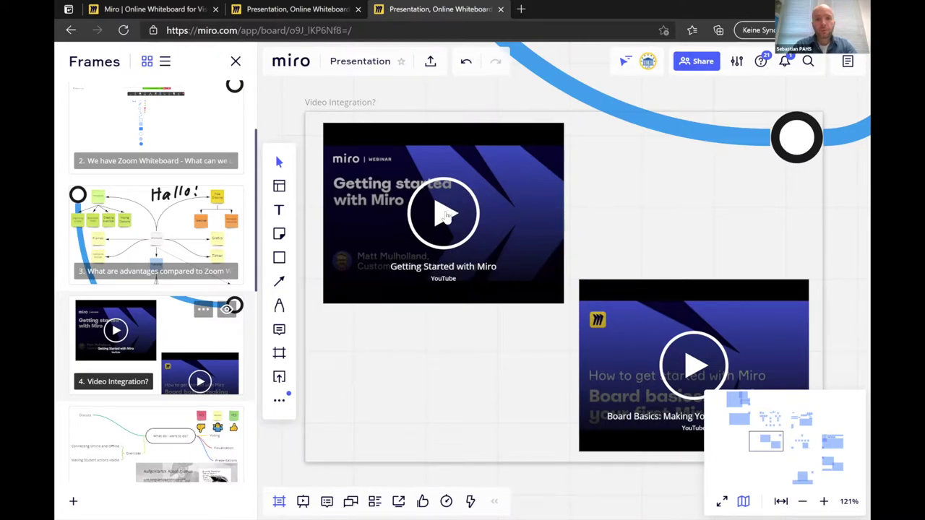
pyautogui.click(443, 214)
pyautogui.click(442, 213)
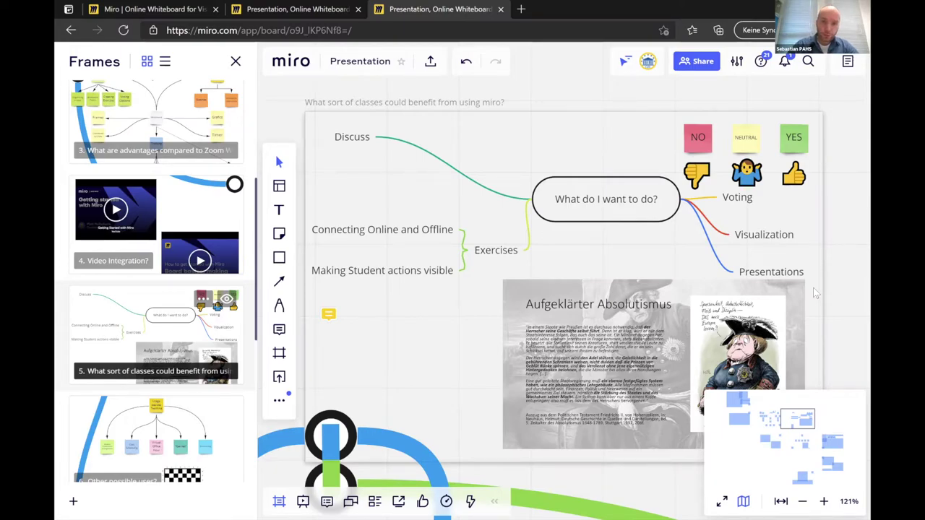
# Post a comment reading 'This is baaad!' above the Discuss branch.
pyautogui.moveTo(325, 311)
pyautogui.mouseDown()
pyautogui.moveTo(397, 321)
pyautogui.moveTo(324, 293)
pyautogui.mouseUp()
pyautogui.click(279, 329)
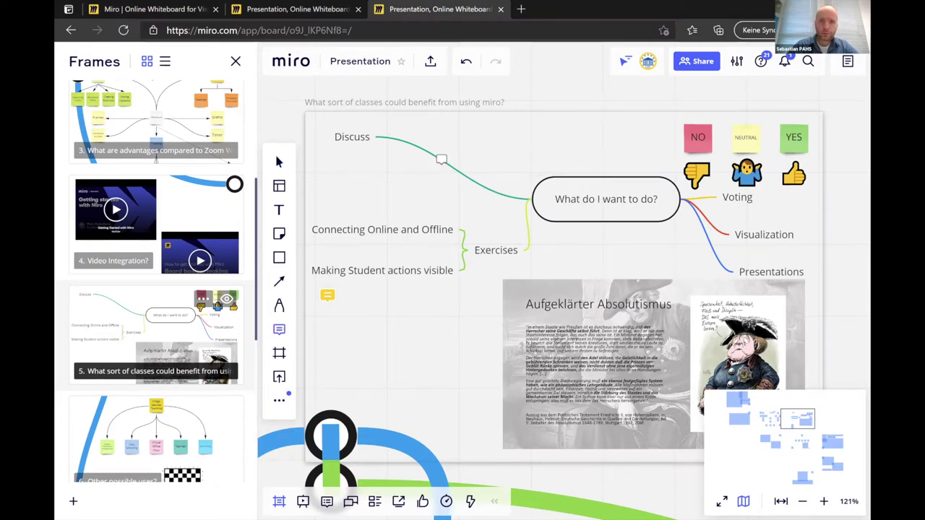
pyautogui.click(446, 147)
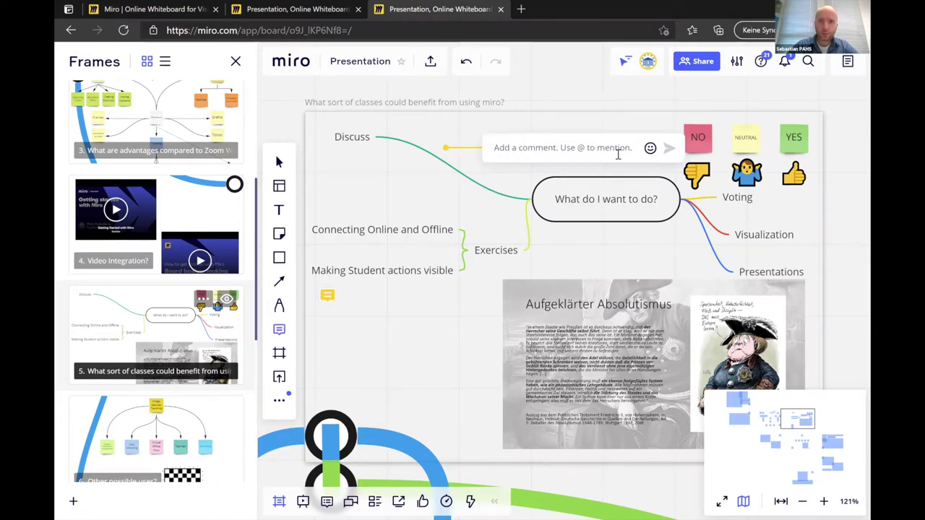
pyautogui.write('This is baaad')
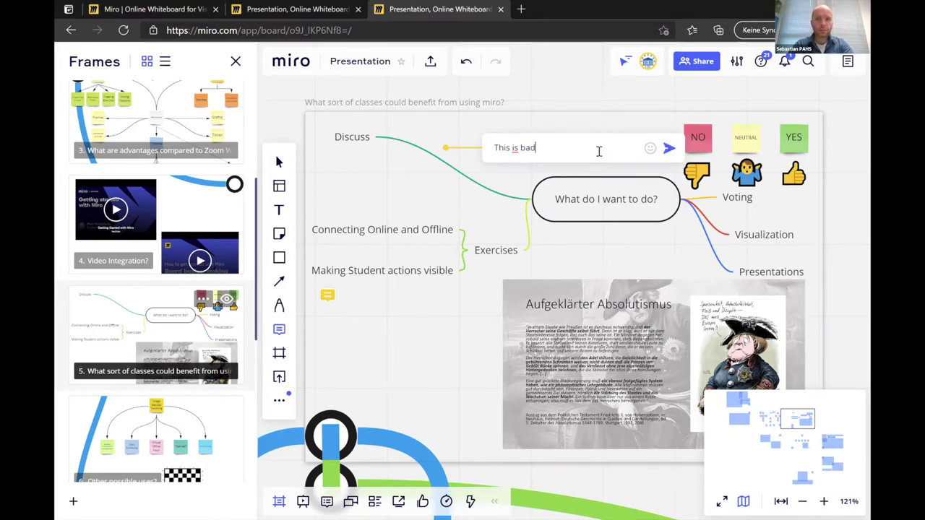
pyautogui.write('!')
pyautogui.press('Return')
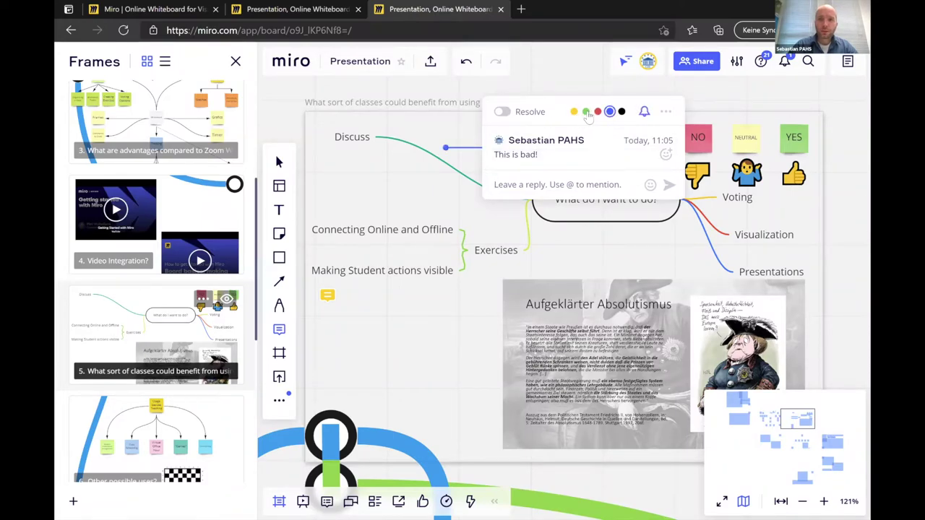
# Make the comment green, close it and pin it onto Discuss.
pyautogui.click(586, 111)
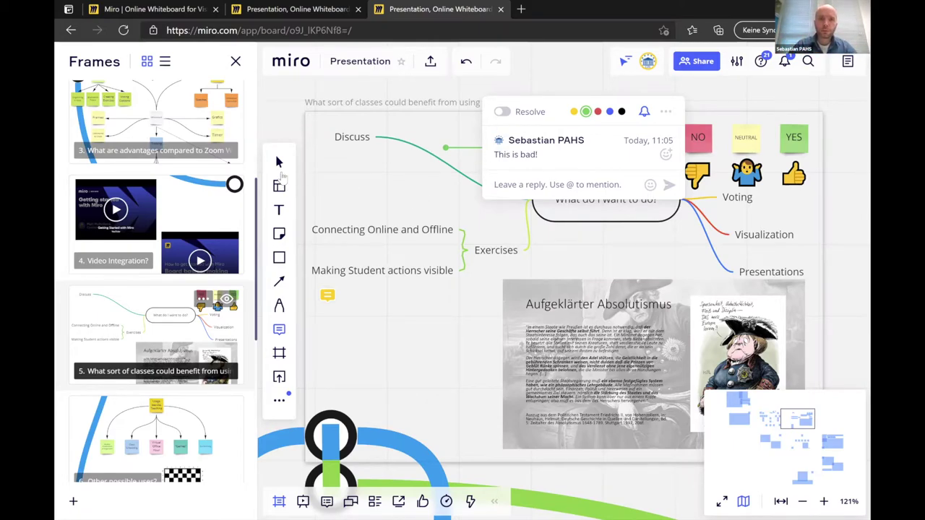
pyautogui.click(340, 169)
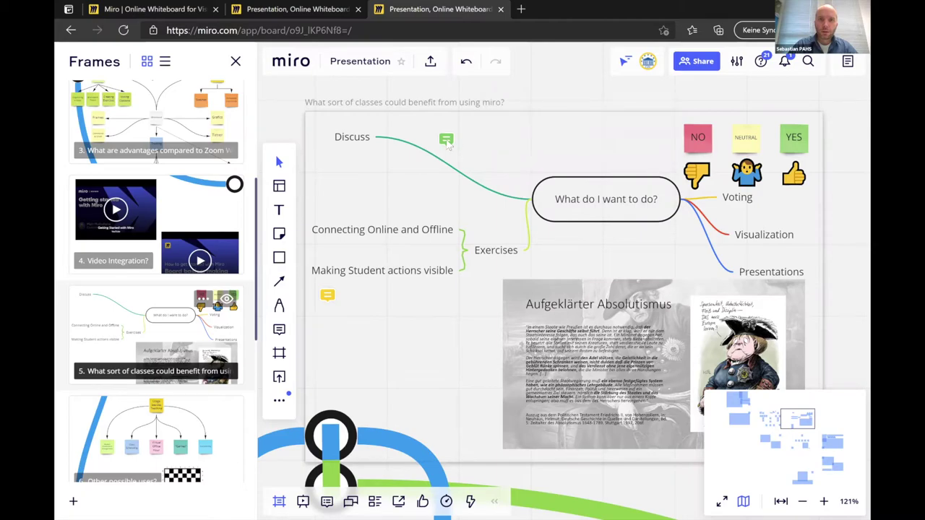
pyautogui.moveTo(443, 140)
pyautogui.mouseDown()
pyautogui.moveTo(340, 141)
pyautogui.moveTo(341, 151)
pyautogui.moveTo(381, 127)
pyautogui.mouseUp()
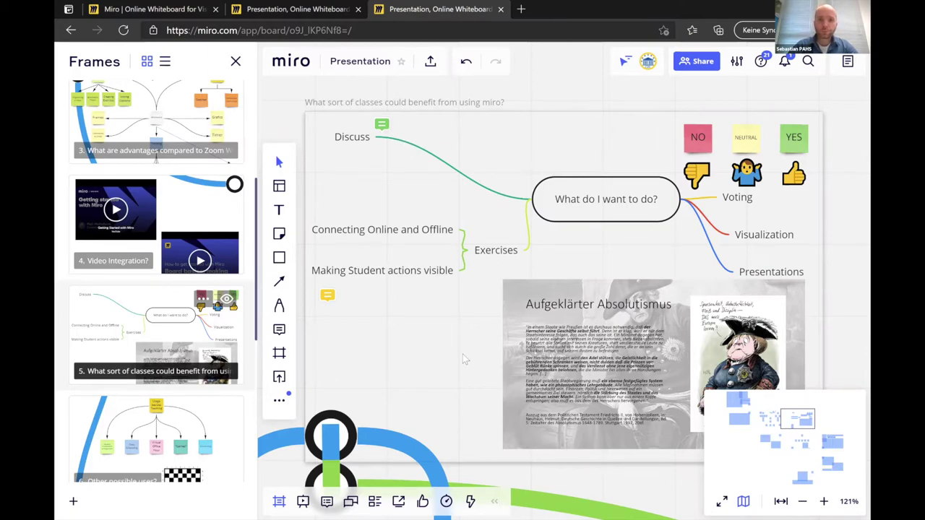
pyautogui.click(350, 502)
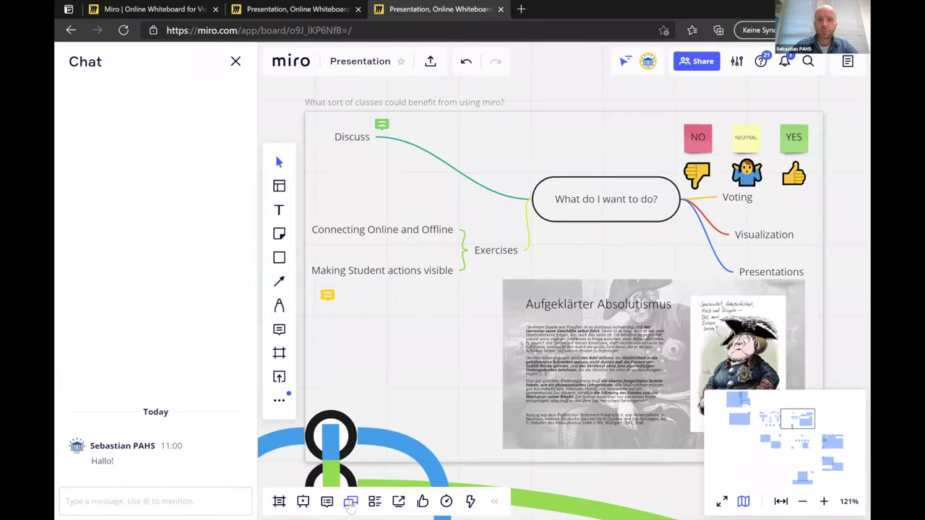
pyautogui.click(350, 502)
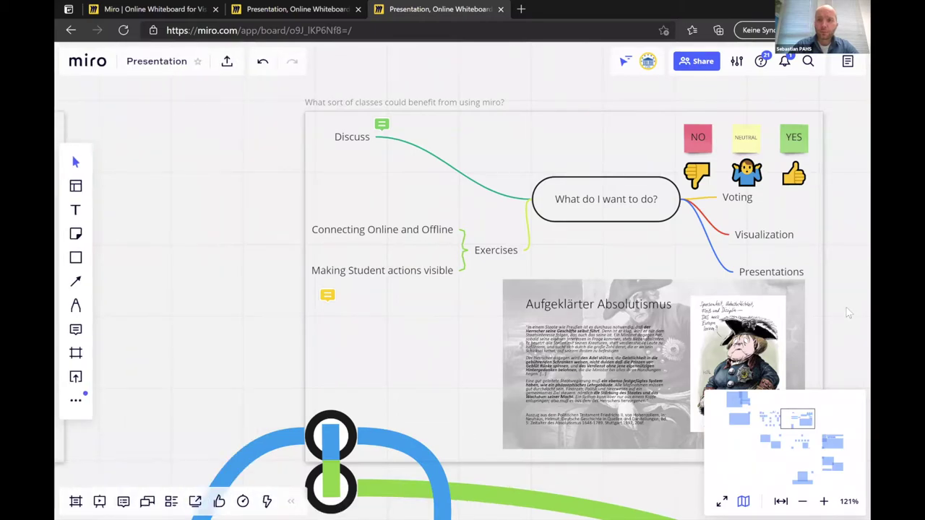
# Draw a thin black arrow and handwrite 'Comment' pointing at the cartoon.
pyautogui.hscroll(5, 470, 300)
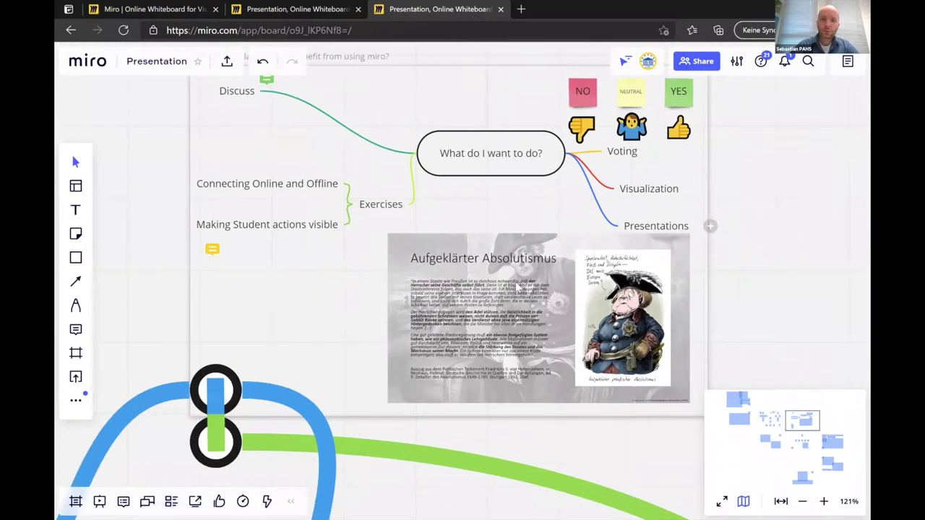
pyautogui.hscroll(3, 517, 287)
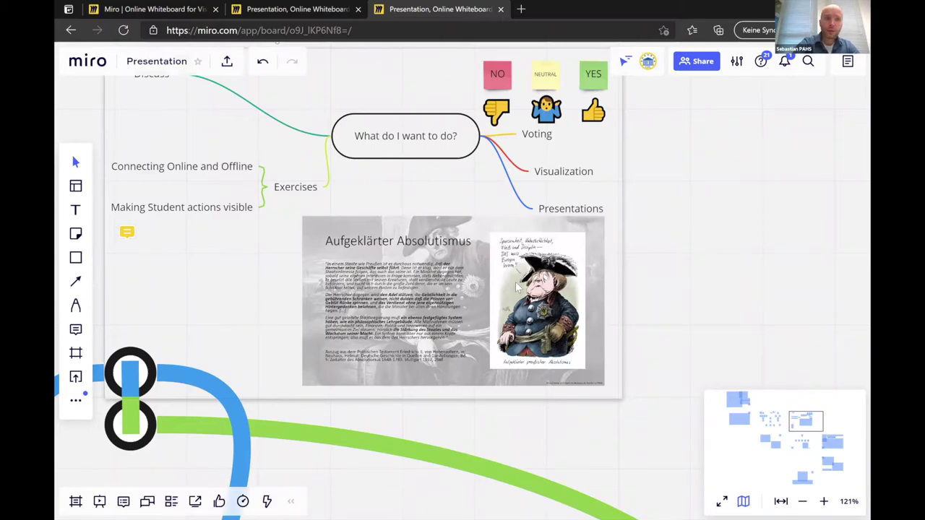
pyautogui.click(75, 307)
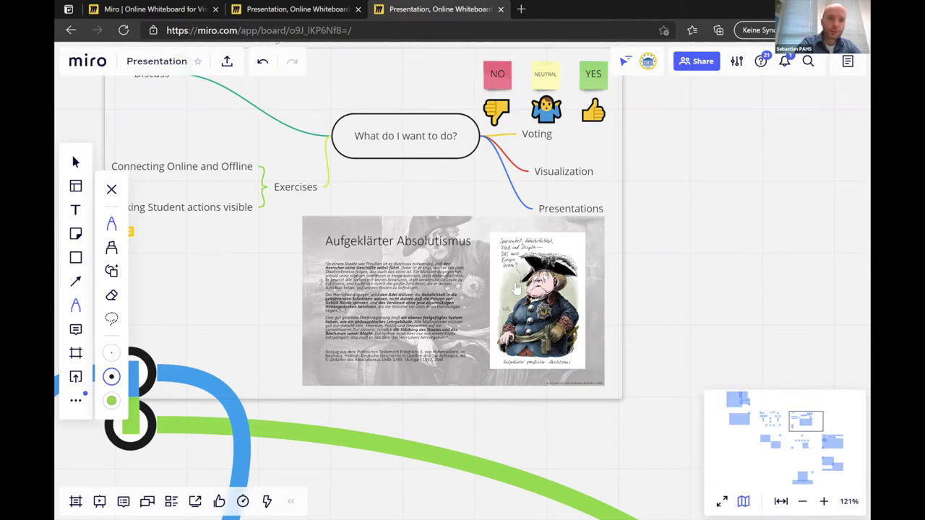
pyautogui.click(111, 353)
pyautogui.moveTo(643, 248); pyautogui.dragTo(598, 265)
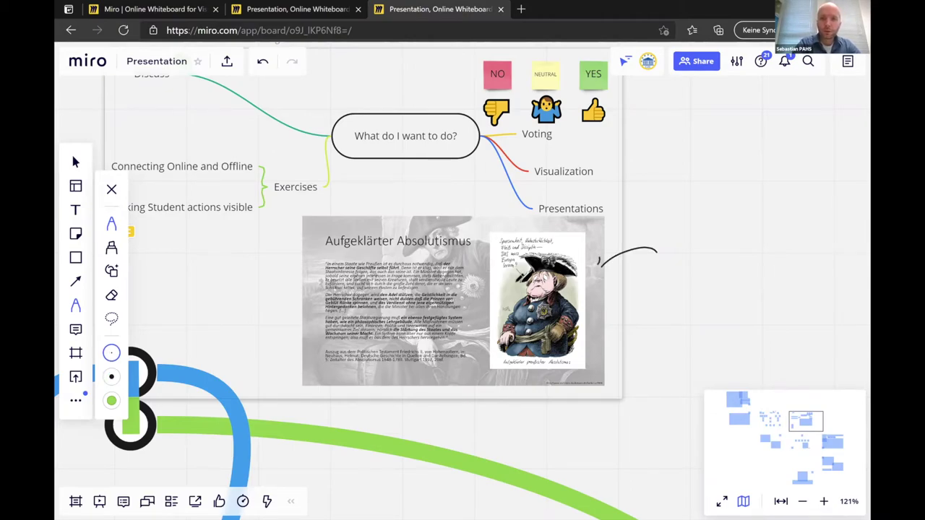
pyautogui.moveTo(667, 253); pyautogui.dragTo(675, 280)
pyautogui.moveTo(692, 274); pyautogui.dragTo(694, 286)
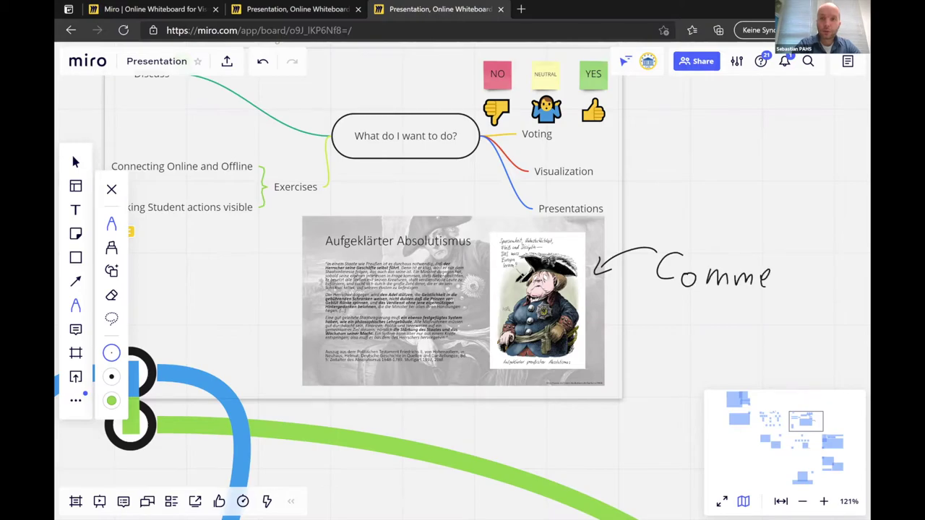
pyautogui.moveTo(771, 288); pyautogui.dragTo(786, 288)
pyautogui.moveTo(805, 253)
pyautogui.mouseDown()
pyautogui.moveTo(804, 292)
pyautogui.moveTo(808, 269)
pyautogui.mouseUp()
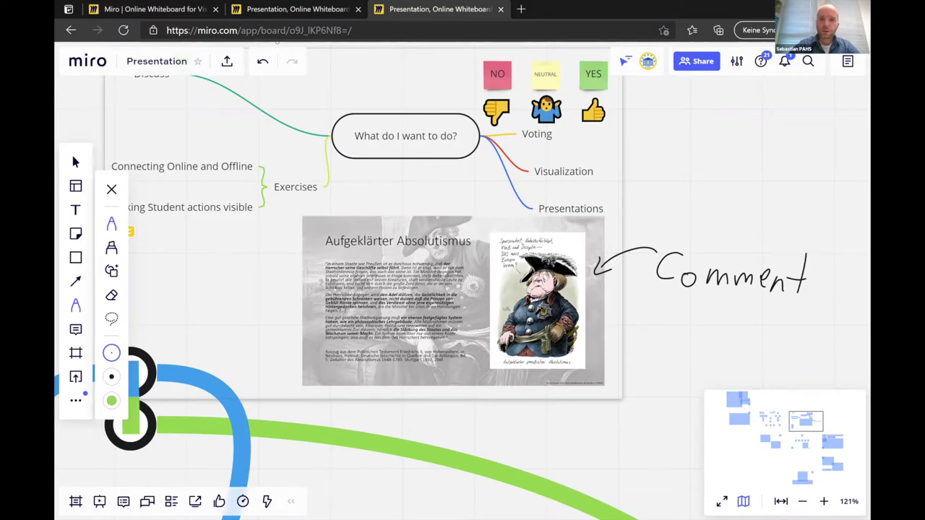
# Remove the red circle drawn around the cartoon's medal and return to the Select tool.
pyautogui.scroll(3, 538, 311)
pyautogui.scroll(4, 652, 291)
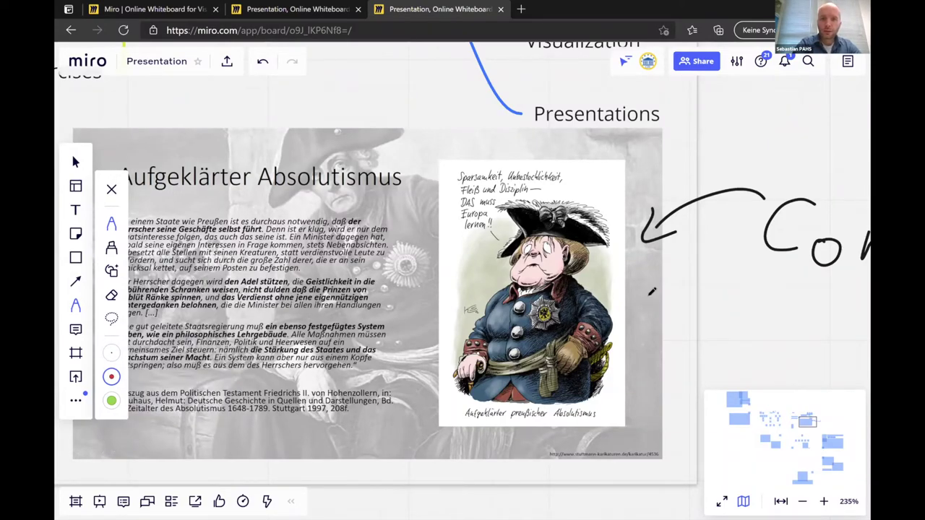
pyautogui.moveTo(561, 301)
pyautogui.mouseDown()
pyautogui.moveTo(548, 290)
pyautogui.moveTo(568, 309)
pyautogui.mouseUp()
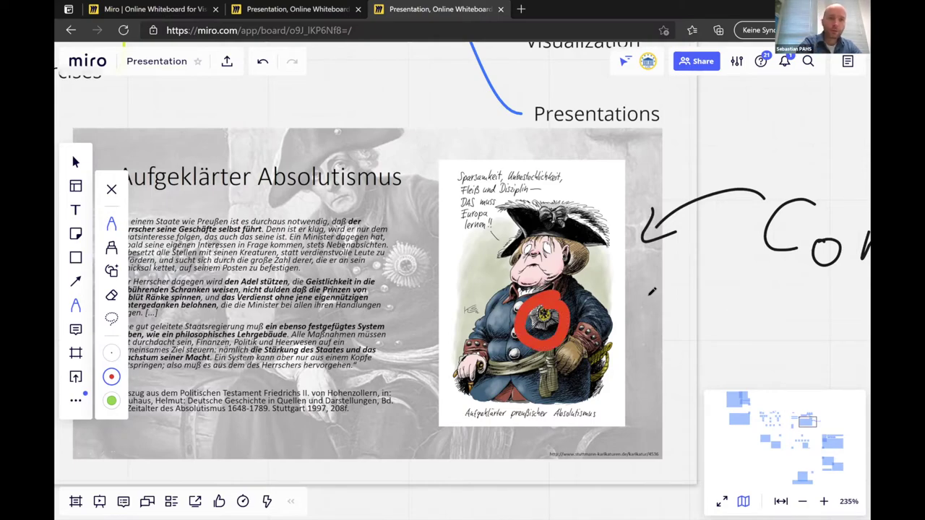
pyautogui.hotkey('shift', 'e')
pyautogui.hotkey('ctrl', 'z')
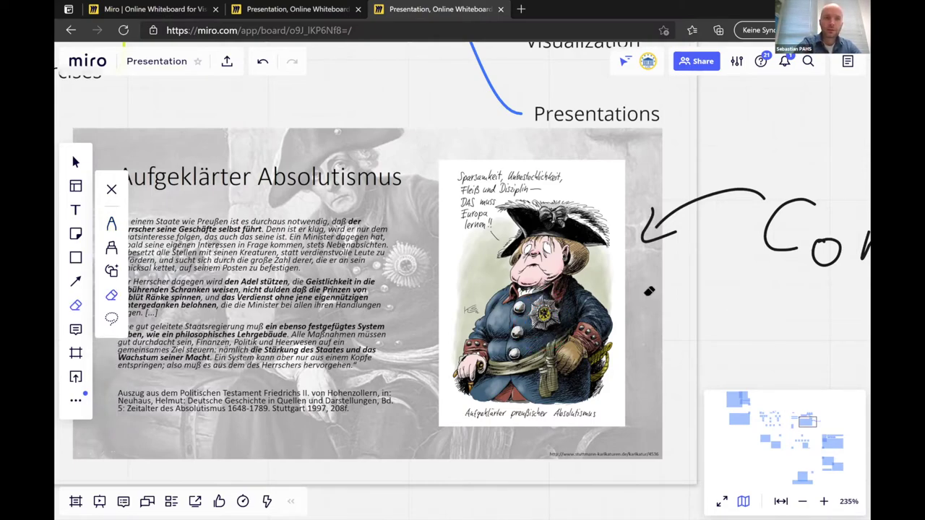
pyautogui.press('v')
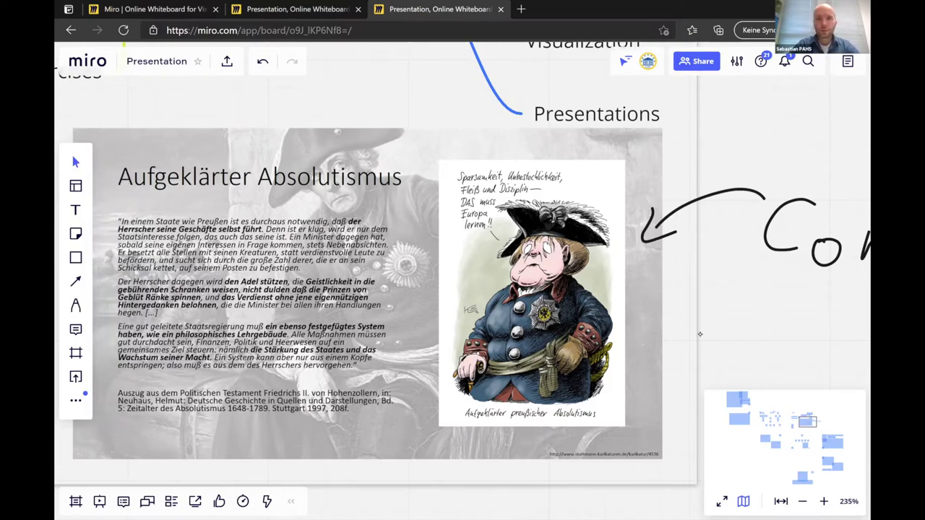
pyautogui.scroll(-5, 647, 306)
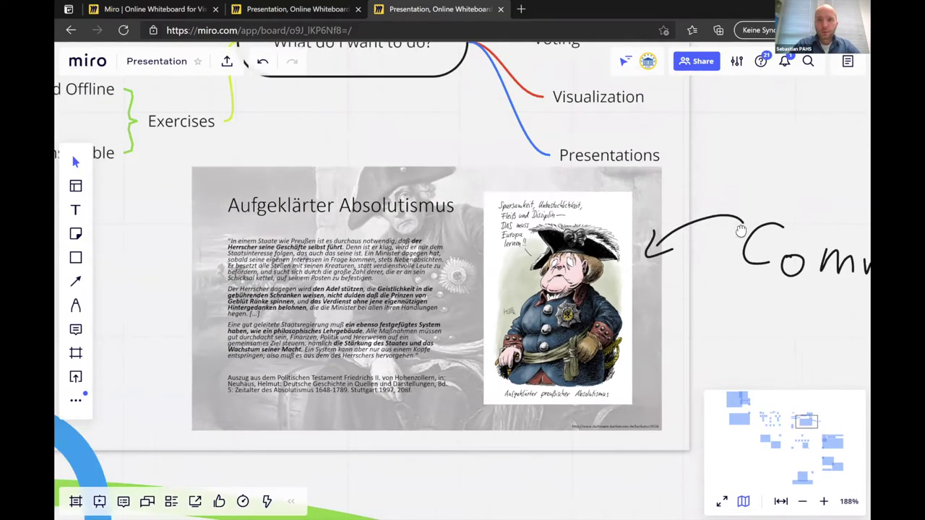
pyautogui.scroll(-1, 701, 256)
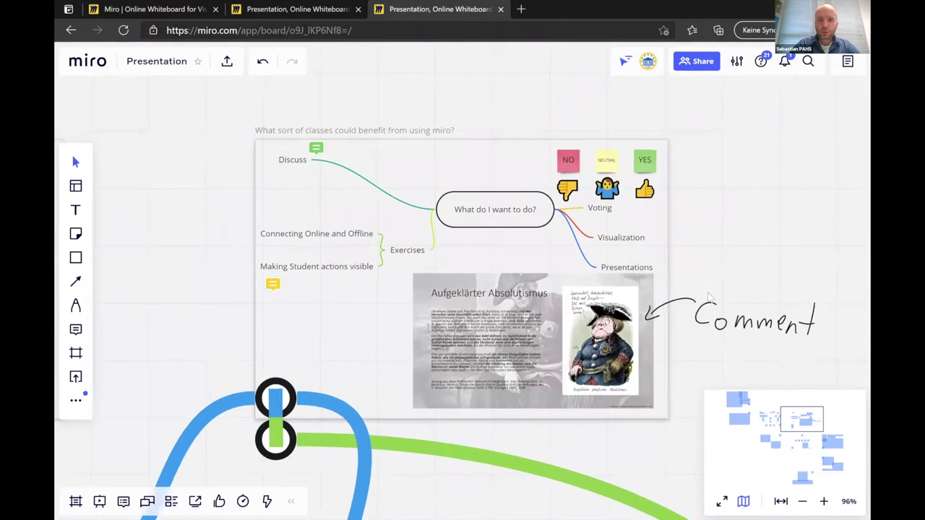
pyautogui.scroll(3, 706, 296)
pyautogui.scroll(3, 727, 281)
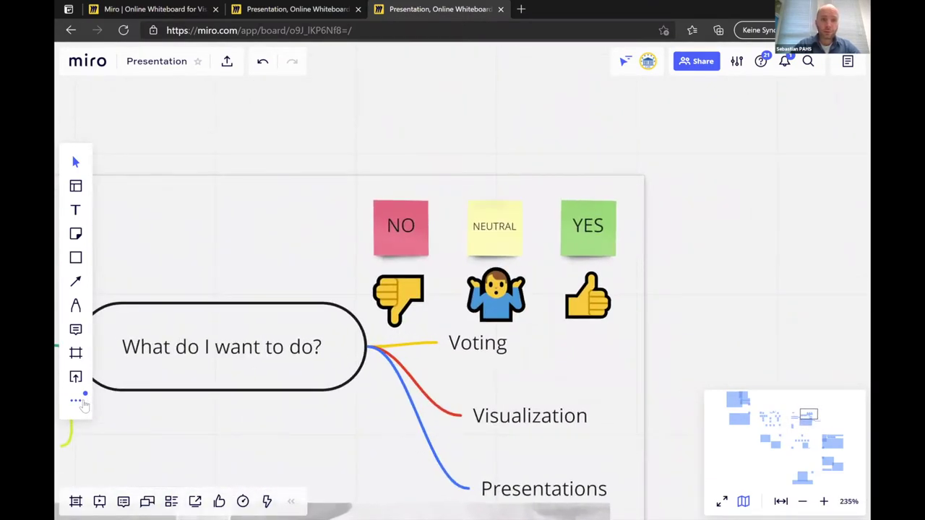
pyautogui.click(76, 399)
pyautogui.click(158, 406)
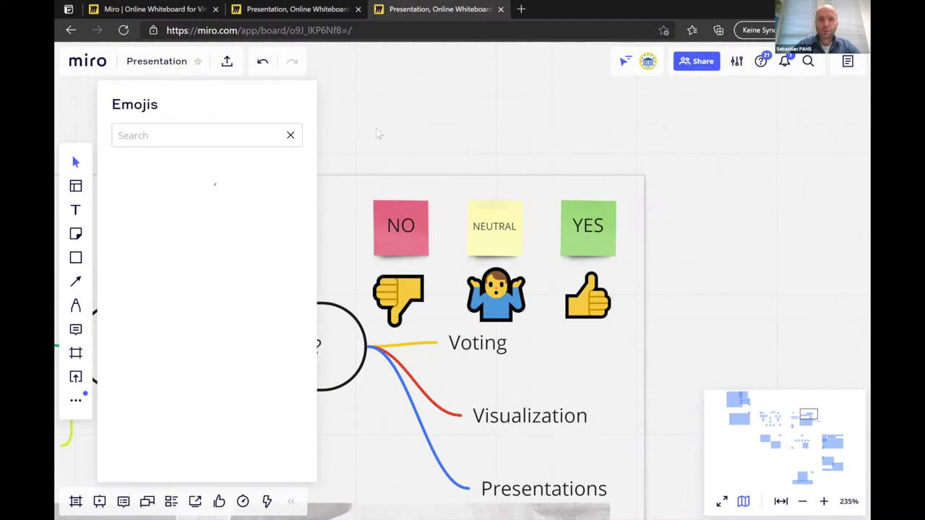
pyautogui.click(290, 135)
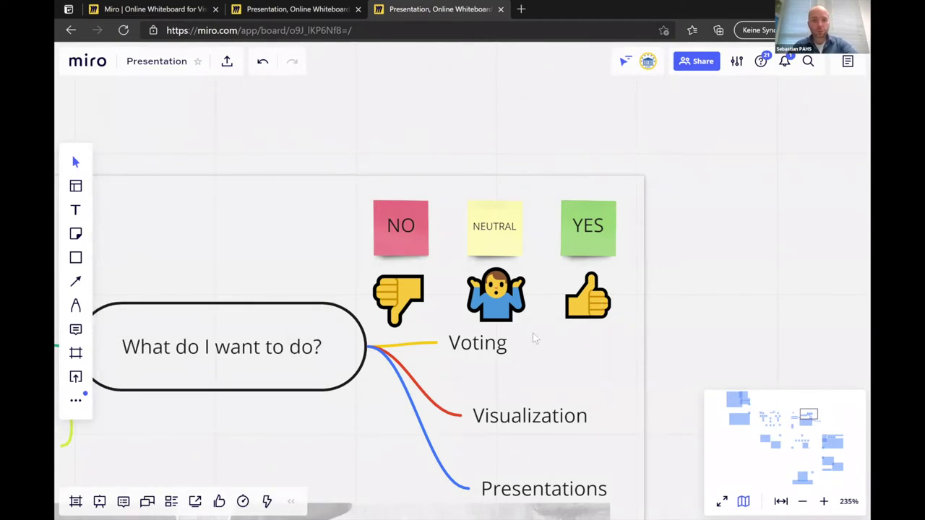
pyautogui.click(243, 501)
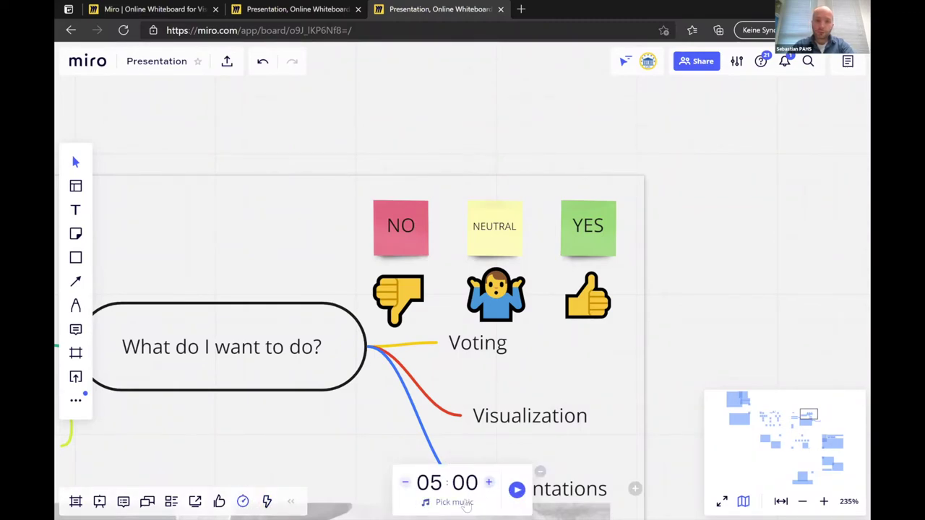
pyautogui.click(462, 506)
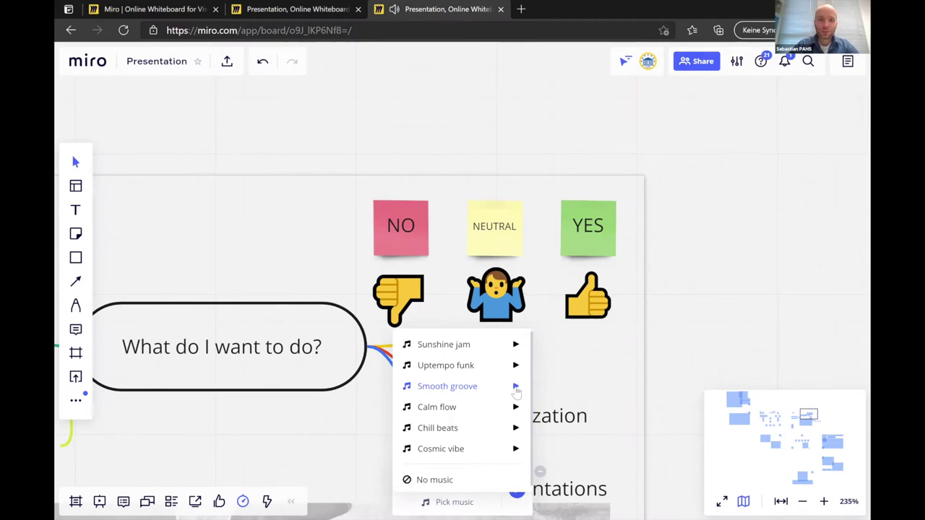
pyautogui.click(575, 456)
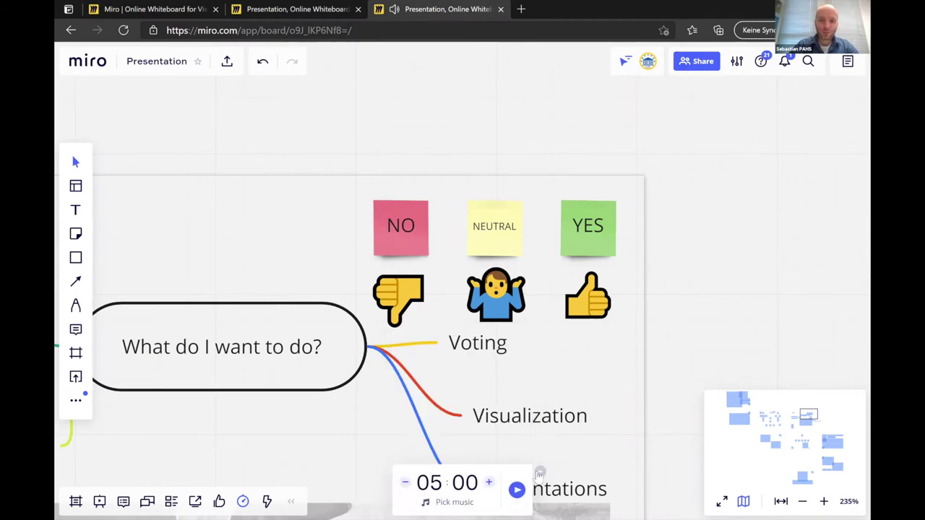
pyautogui.click(539, 471)
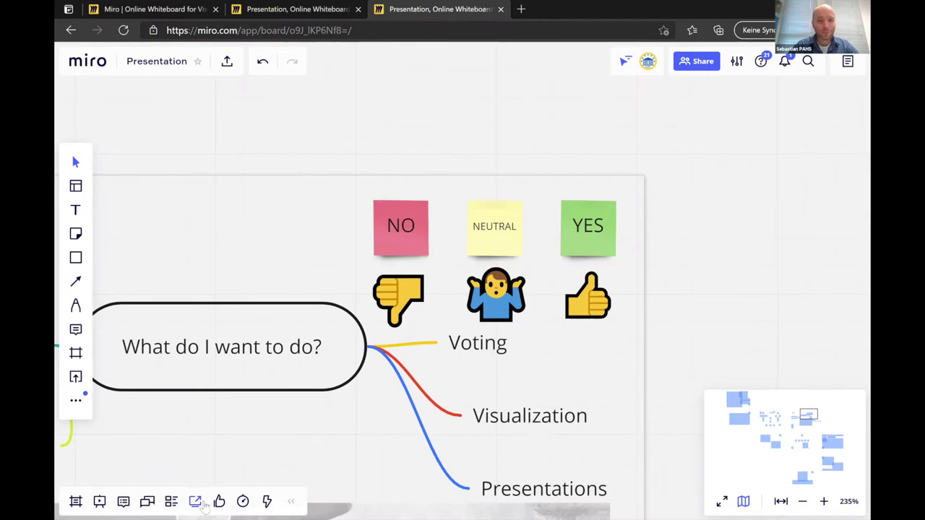
# Set up voting session Voting 1 with a 10-minute duration and one vote per person.
pyautogui.click(219, 501)
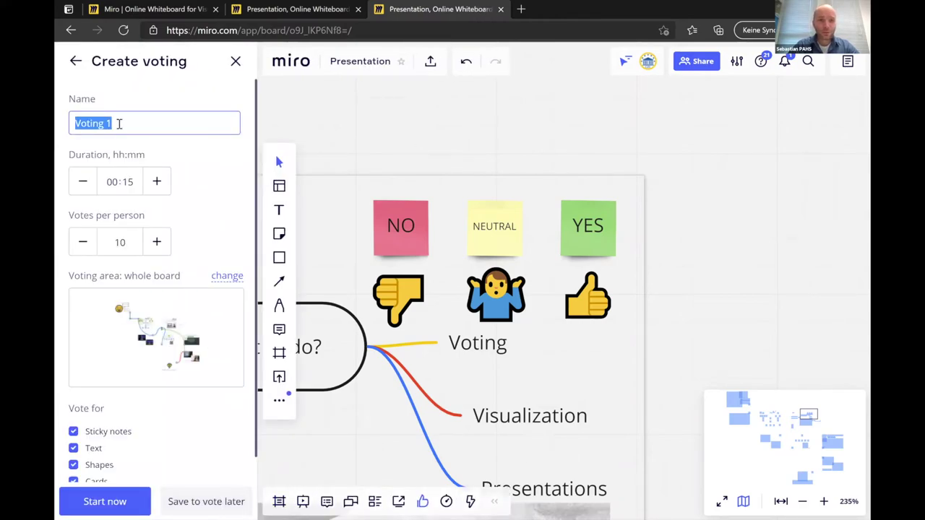
pyautogui.click(81, 188)
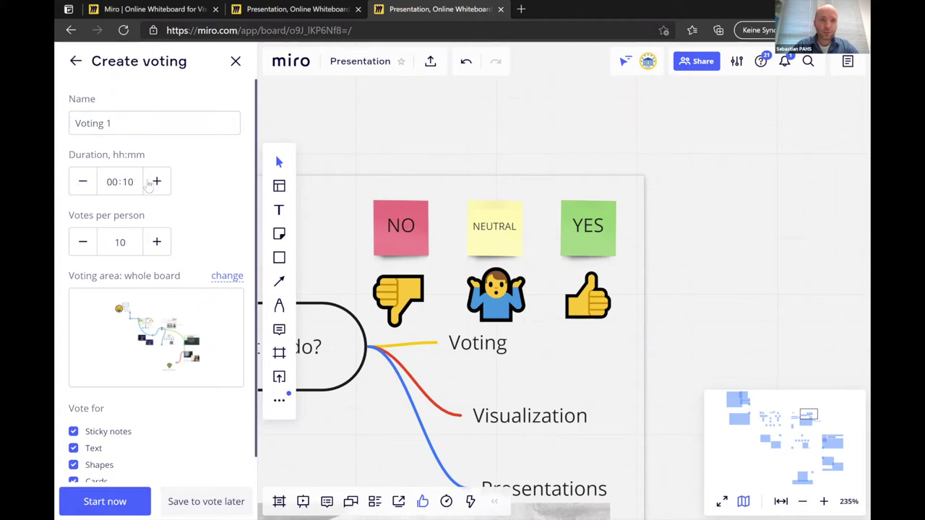
pyautogui.click(83, 185)
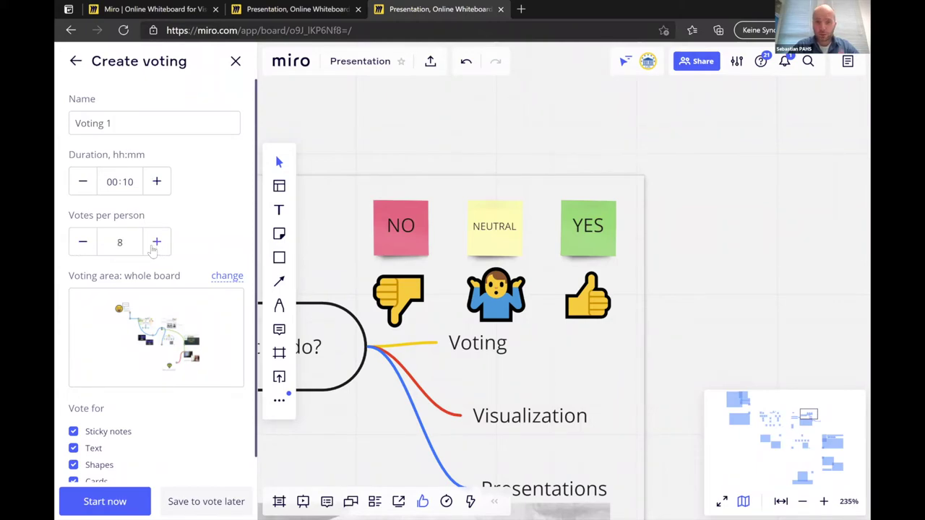
pyautogui.click(83, 246)
pyautogui.click(82, 246)
pyautogui.click(87, 246)
pyautogui.click(87, 245)
pyautogui.click(85, 246)
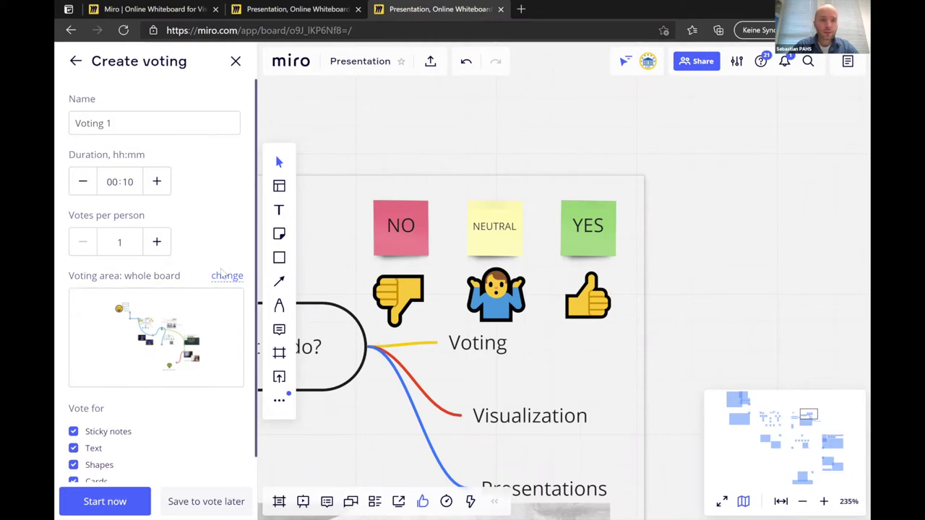
# Limit the voting area to the NO, NEUTRAL and YES notes and start the session now.
pyautogui.click(217, 278)
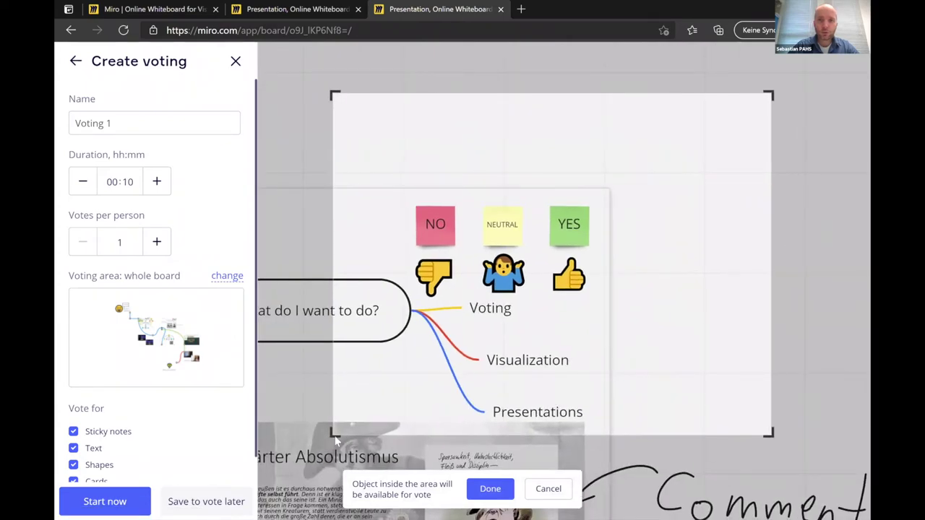
pyautogui.moveTo(336, 442); pyautogui.dragTo(409, 300)
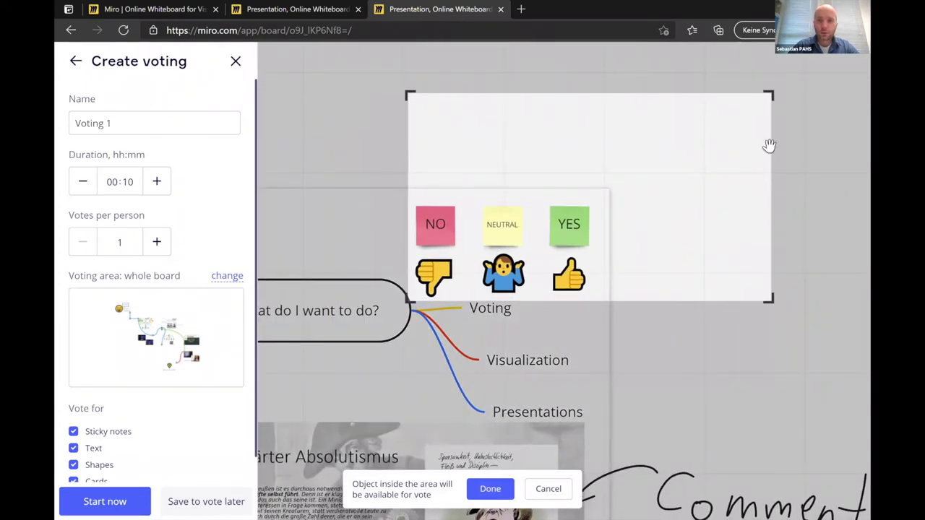
pyautogui.moveTo(770, 94); pyautogui.dragTo(595, 204)
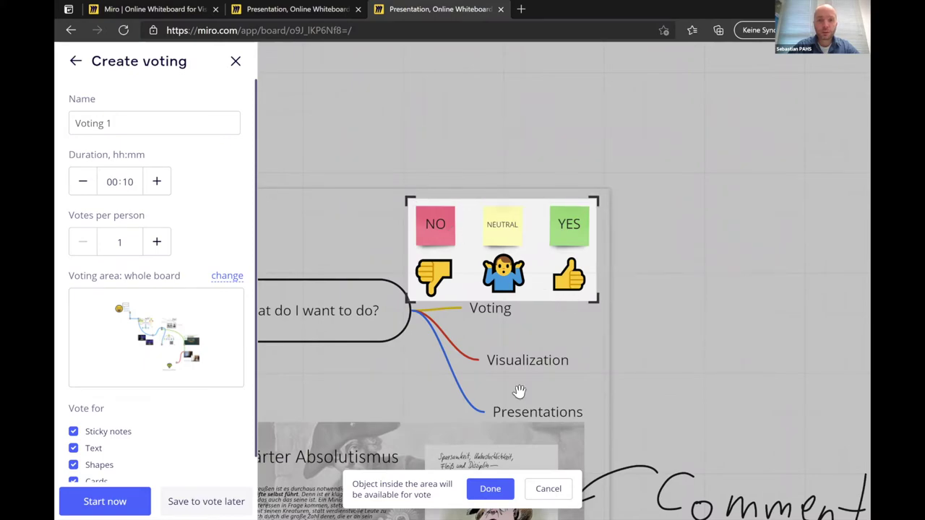
pyautogui.click(505, 486)
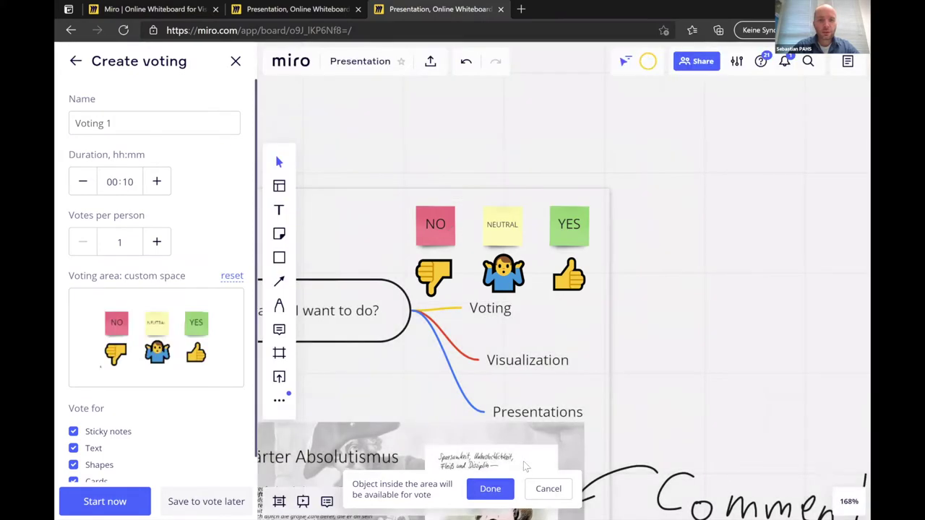
pyautogui.click(105, 500)
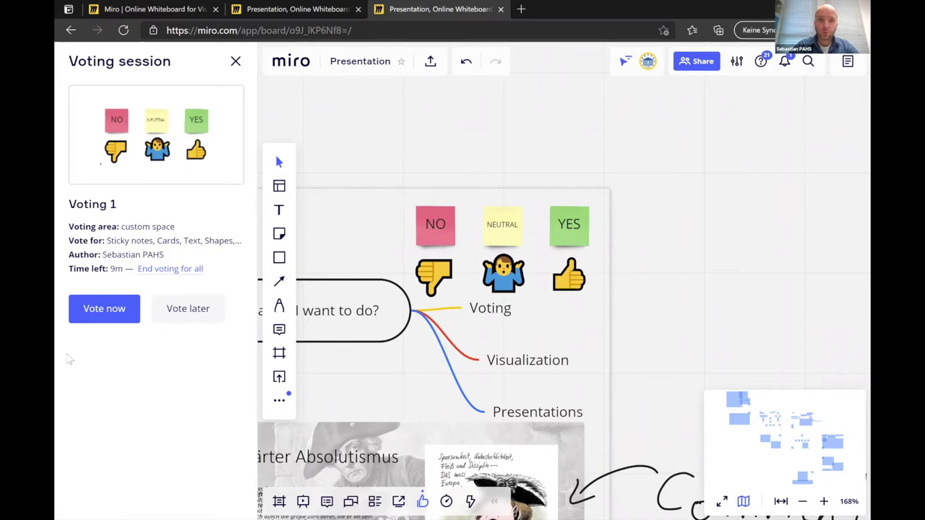
# Join the vote and cast the single vote for the NEUTRAL sticky note.
pyautogui.click(105, 316)
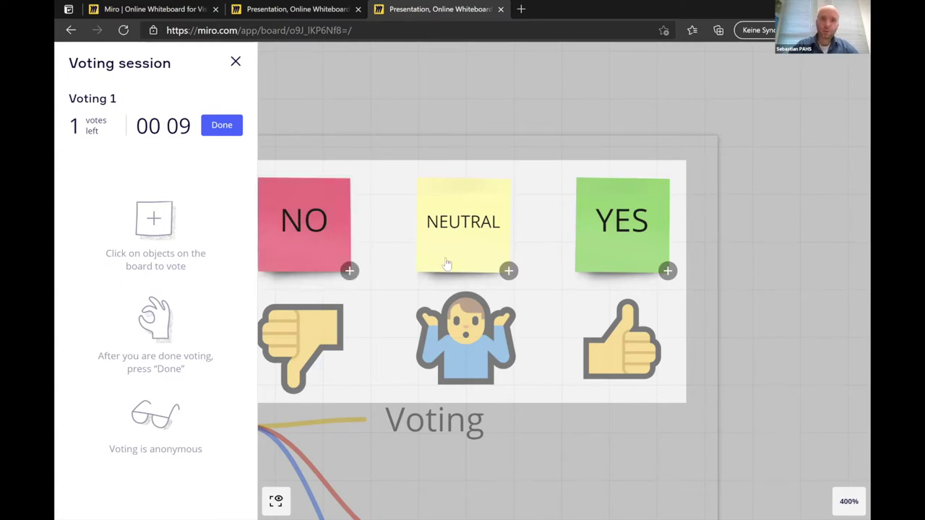
pyautogui.click(508, 273)
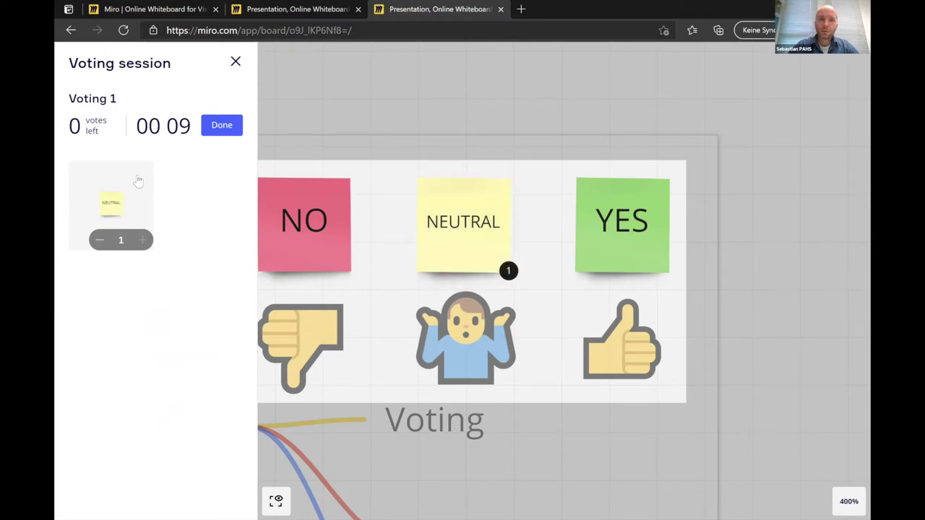
pyautogui.click(215, 128)
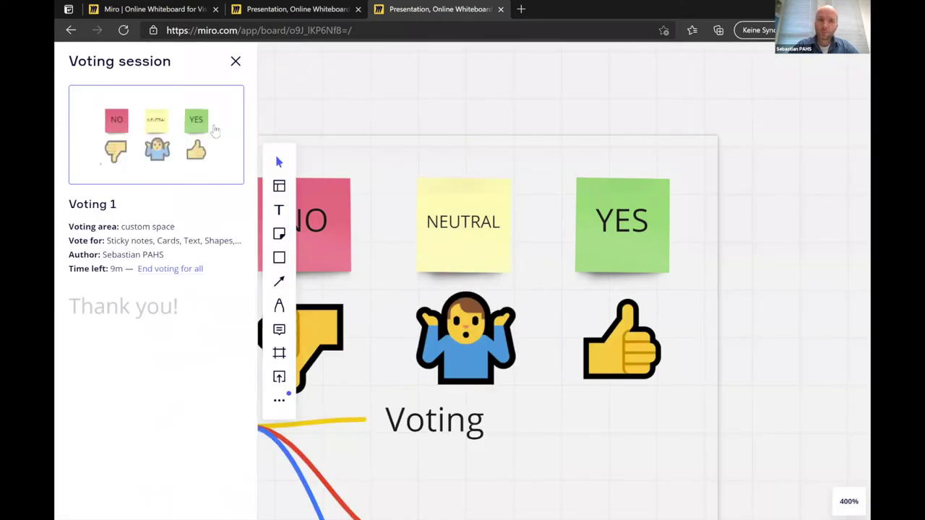
# End Voting 1 for everyone, then close the results panel.
pyautogui.click(174, 276)
pyautogui.click(380, 313)
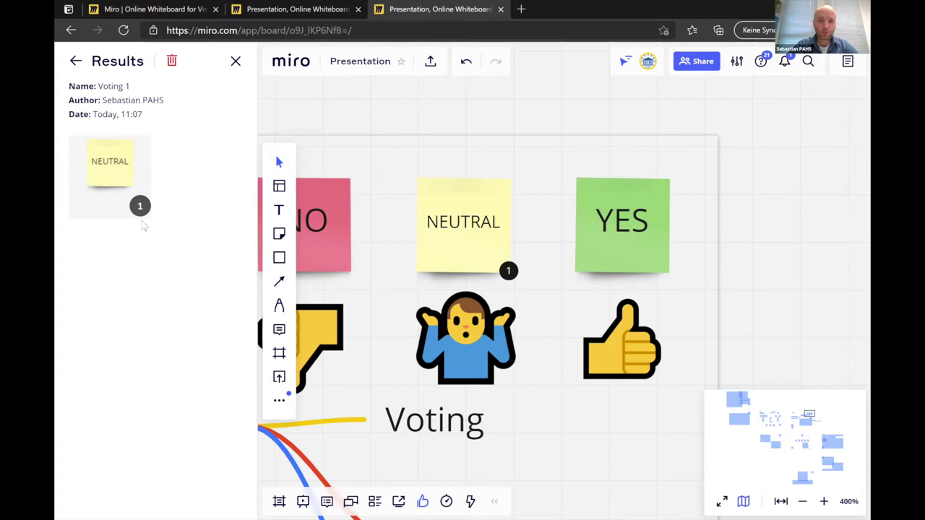
pyautogui.click(235, 60)
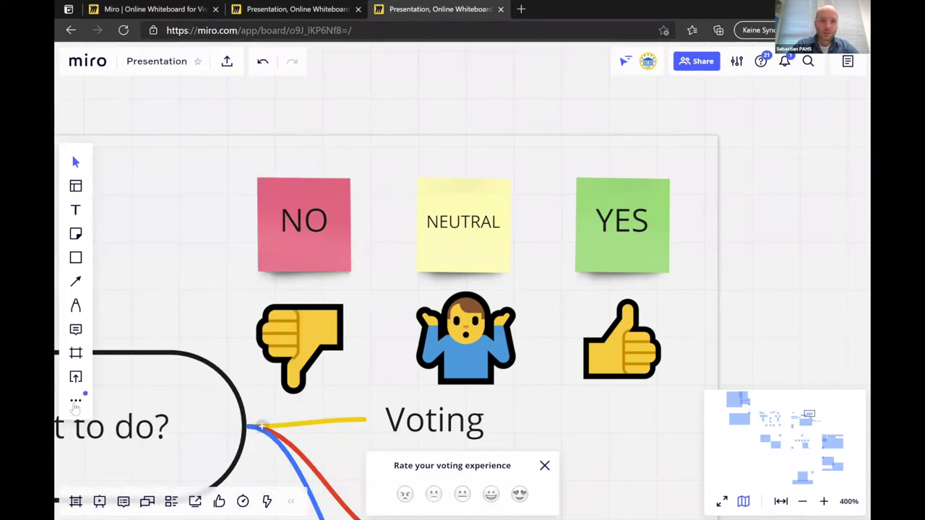
# Jump to frame 6 'Other possible uses?' from the Frames list and dismiss the rating prompt.
pyautogui.click(75, 404)
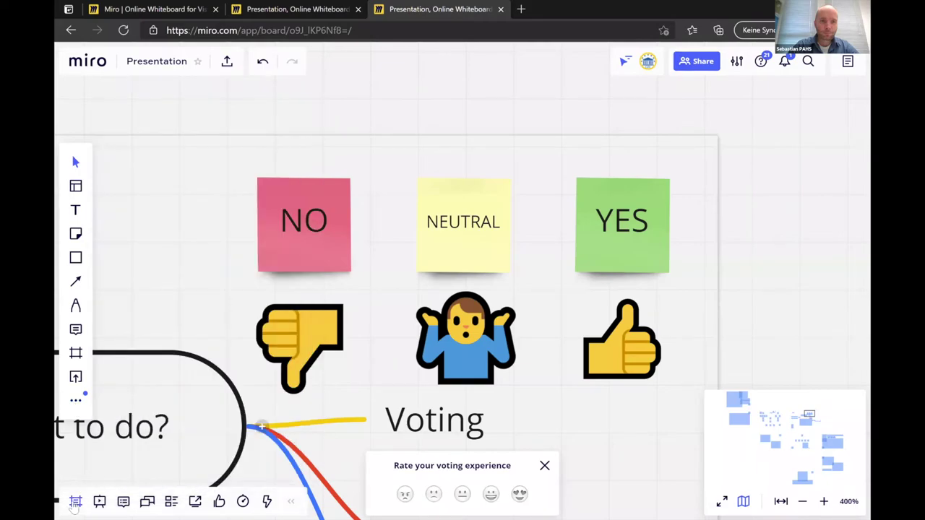
pyautogui.click(76, 501)
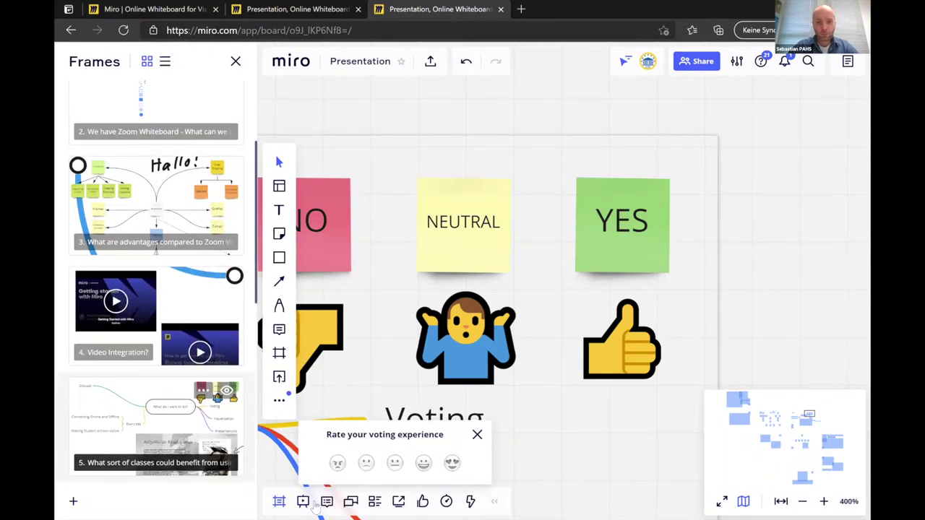
pyautogui.moveTo(214, 327)
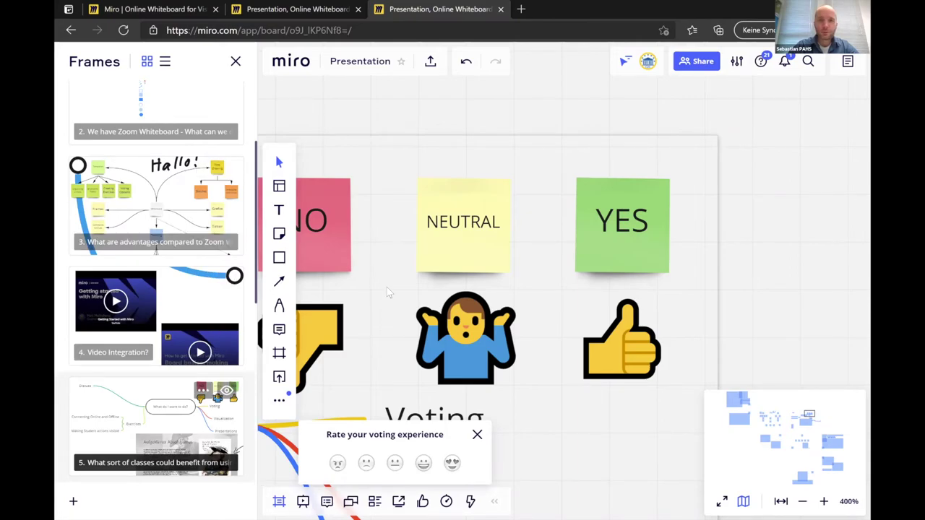
pyautogui.scroll(-2, 390, 303)
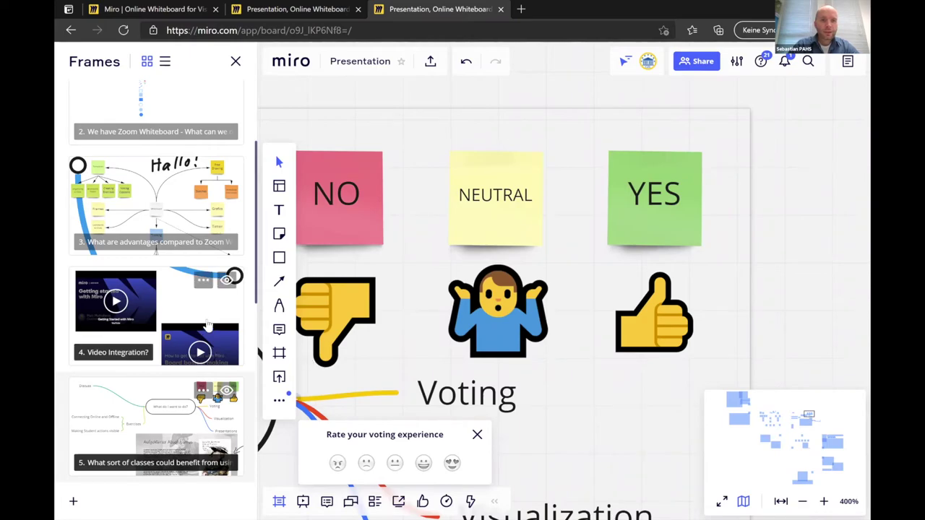
pyautogui.scroll(-1, 206, 325)
pyautogui.scroll(-5, 207, 325)
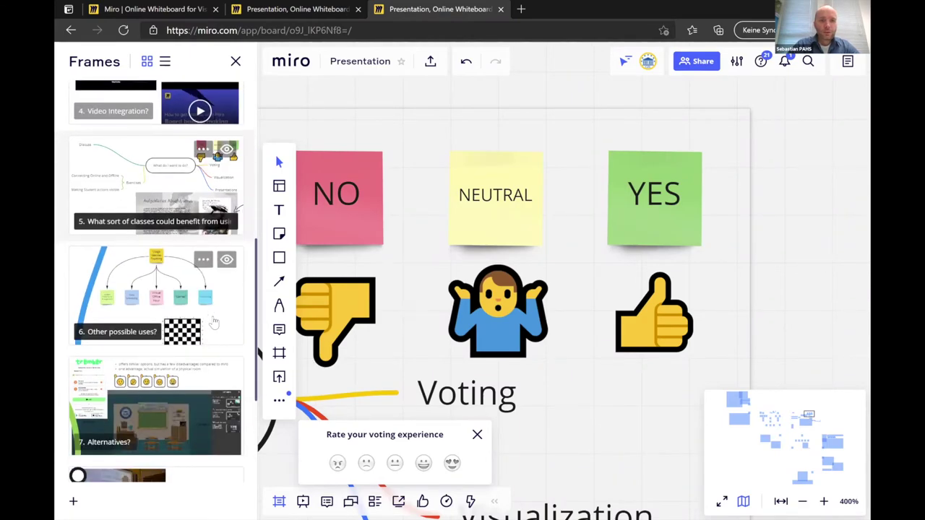
pyautogui.click(214, 321)
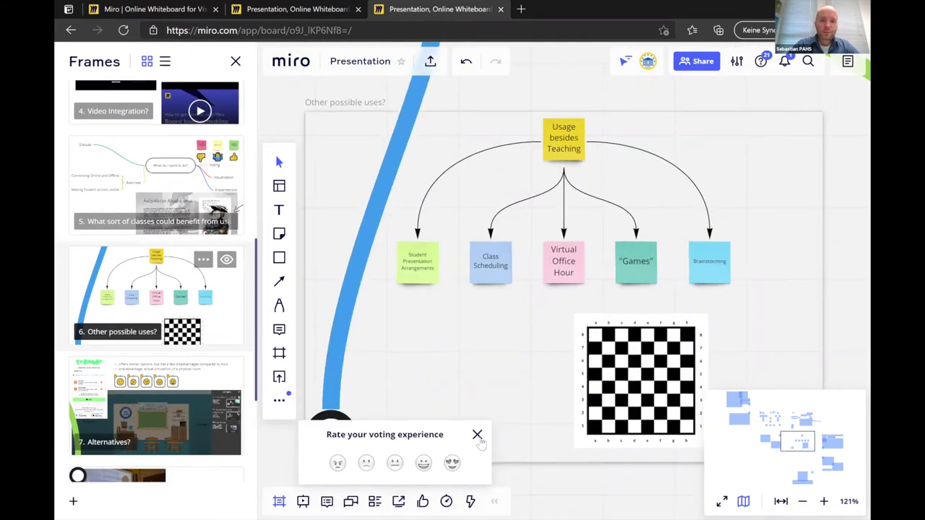
pyautogui.click(478, 436)
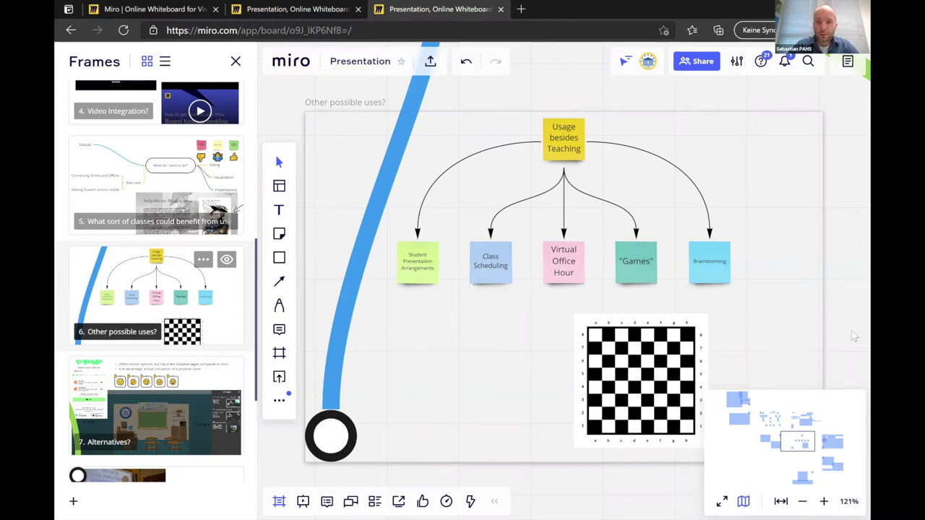
# Move the dark game piece onto a1 and the light piece onto b1, then undo both moves.
pyautogui.scroll(-3, 729, 223)
pyautogui.scroll(5, 492, 449)
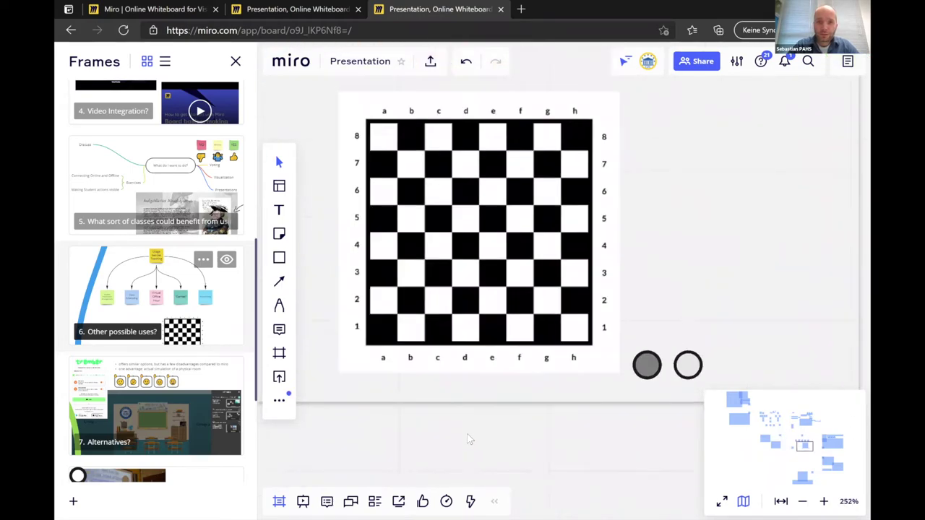
pyautogui.scroll(-2, 470, 440)
pyautogui.moveTo(678, 407); pyautogui.dragTo(445, 373)
pyautogui.hscroll(2, 563, 474)
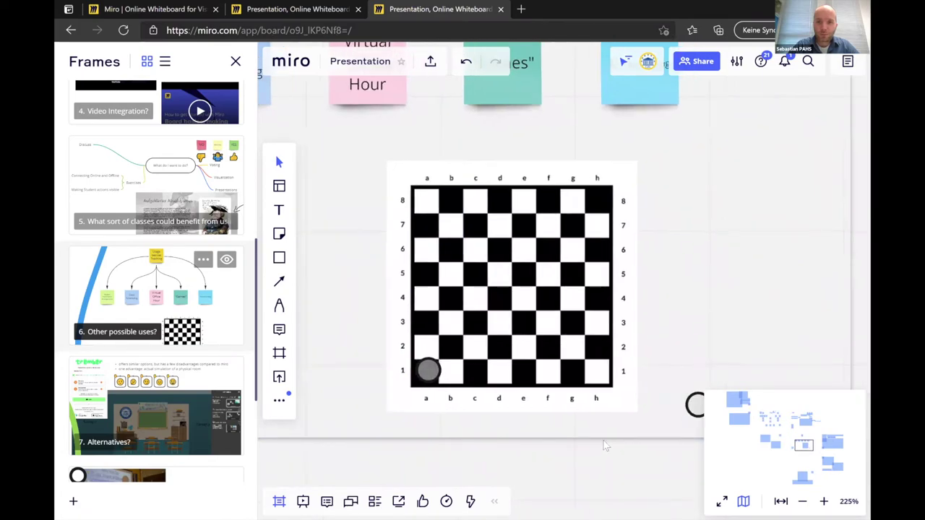
pyautogui.moveTo(665, 394); pyautogui.dragTo(391, 365)
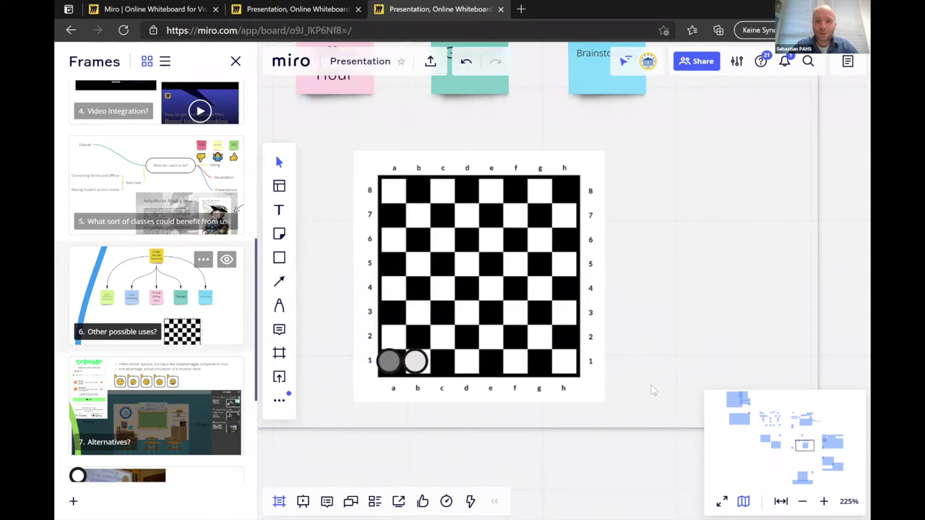
pyautogui.hotkey('ctrl', 'z')
pyautogui.hotkey('ctrl', 'z')
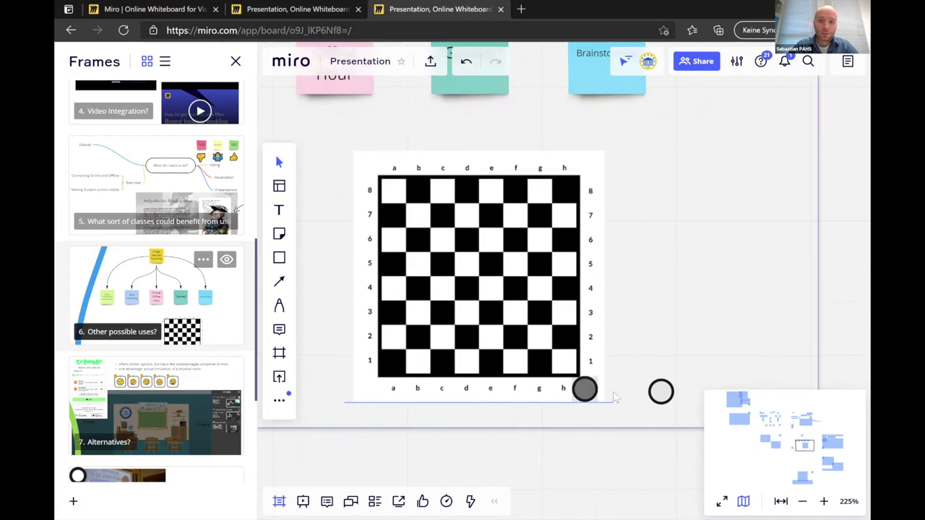
# Pull a new arrow out of the Brainstorming sticky note in the mind map.
pyautogui.scroll(2, 703, 236)
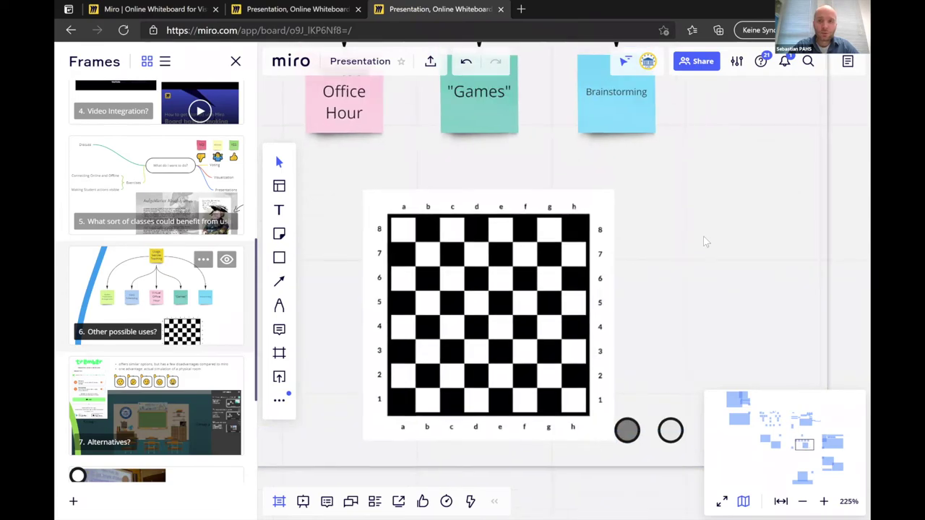
pyautogui.scroll(-5, 795, 242)
pyautogui.scroll(3, 663, 237)
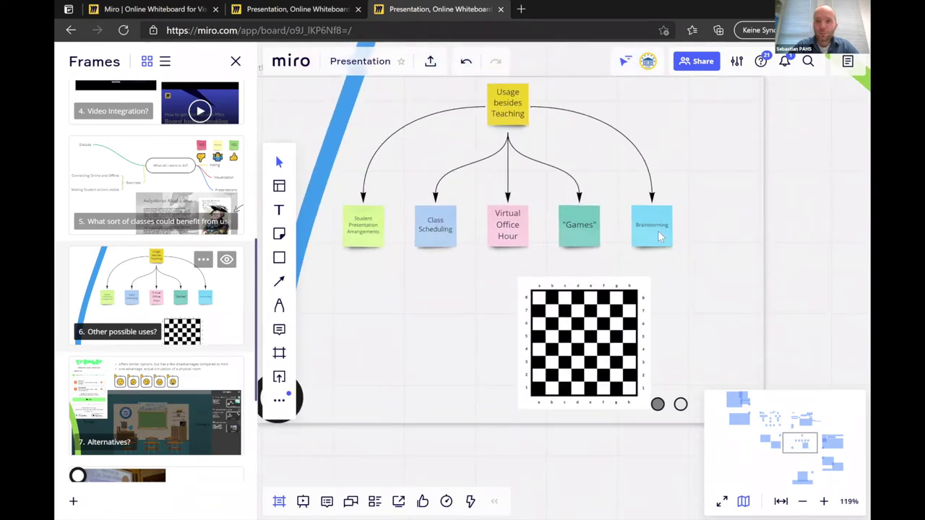
pyautogui.scroll(3, 660, 232)
pyautogui.scroll(-4, 660, 232)
pyautogui.scroll(2, 639, 121)
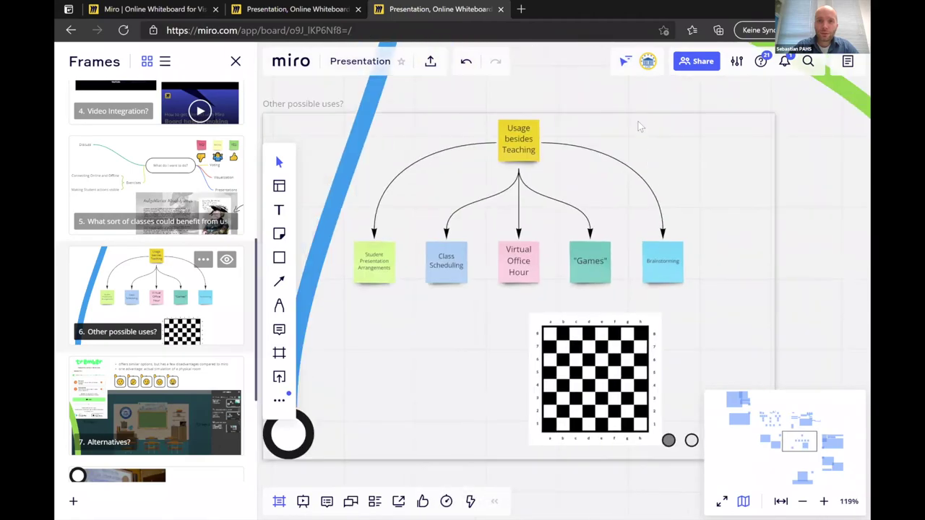
pyautogui.moveTo(653, 266); pyautogui.dragTo(712, 189)
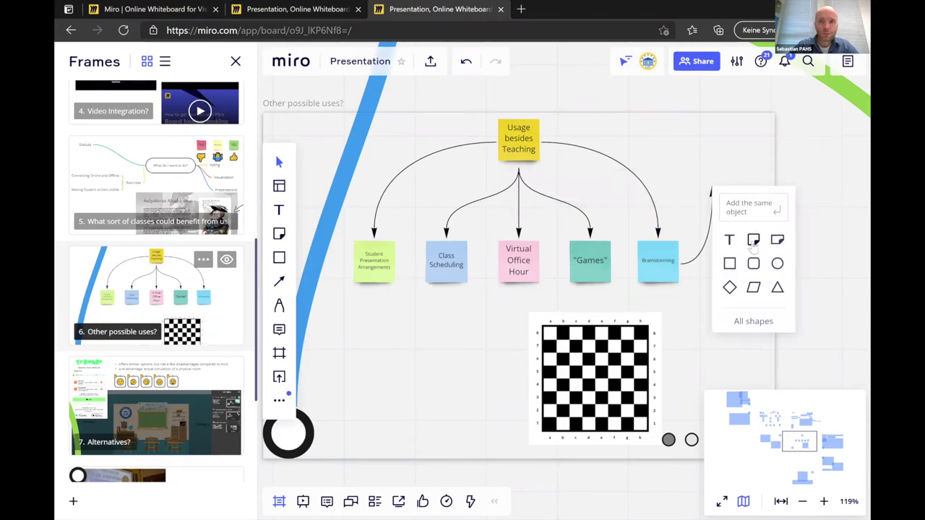
# Add a red sticky note at the arrow's end and enlarge it.
pyautogui.click(754, 242)
pyautogui.click(726, 239)
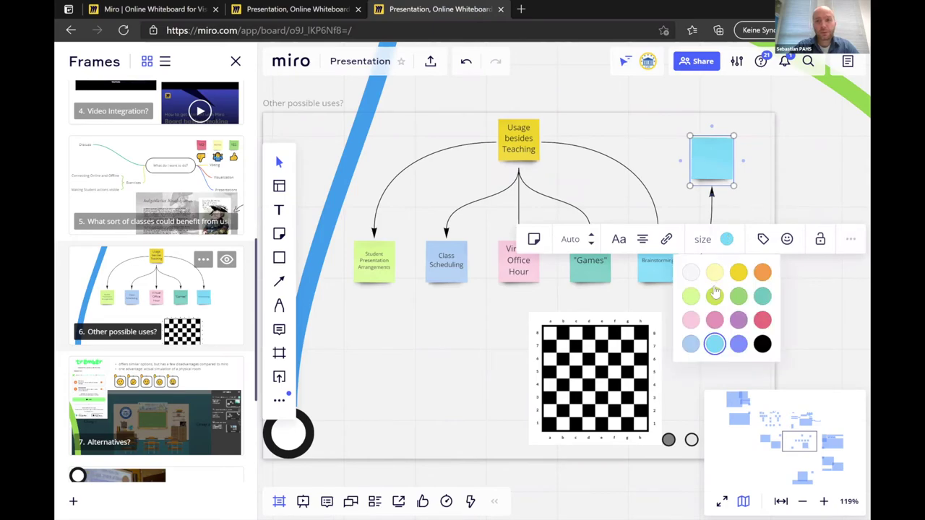
pyautogui.click(762, 319)
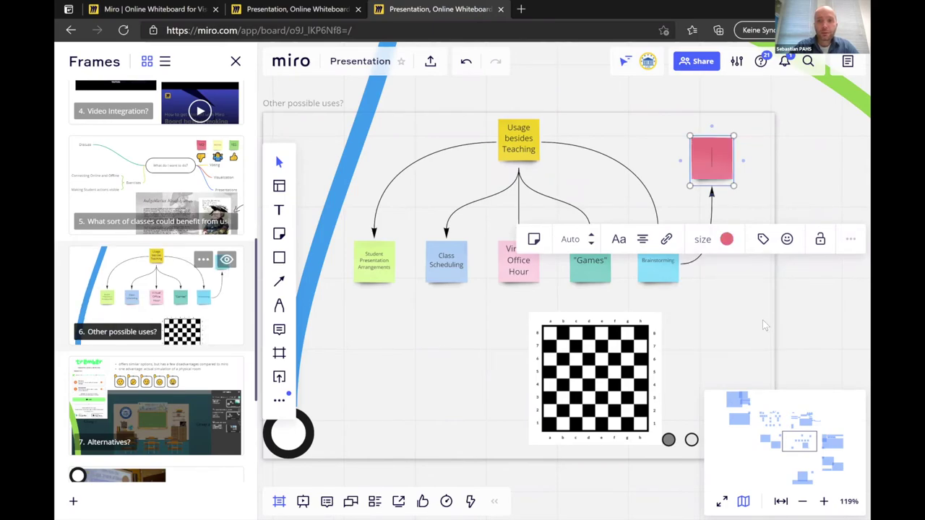
pyautogui.moveTo(755, 205); pyautogui.dragTo(756, 213)
# Make the Brainstorming arrow a thicker, dotted, curved line.
pyautogui.click(722, 239)
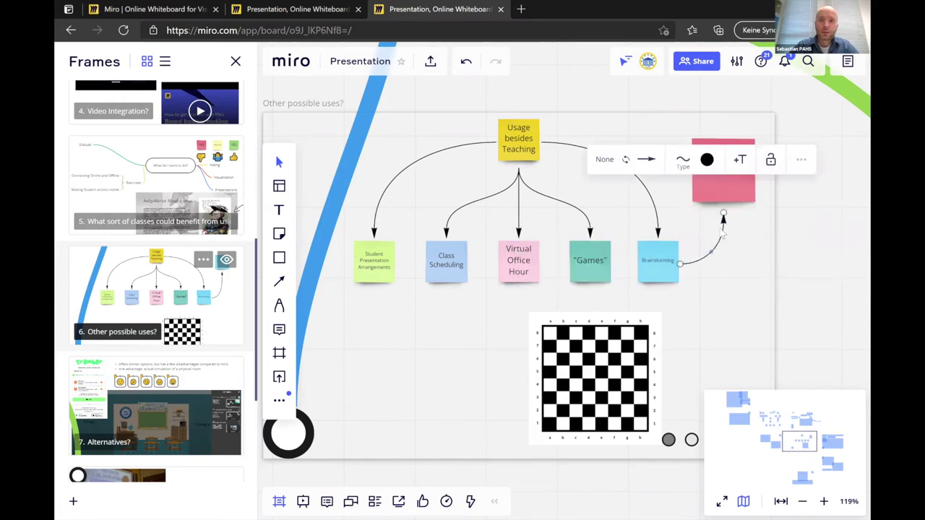
pyautogui.click(650, 161)
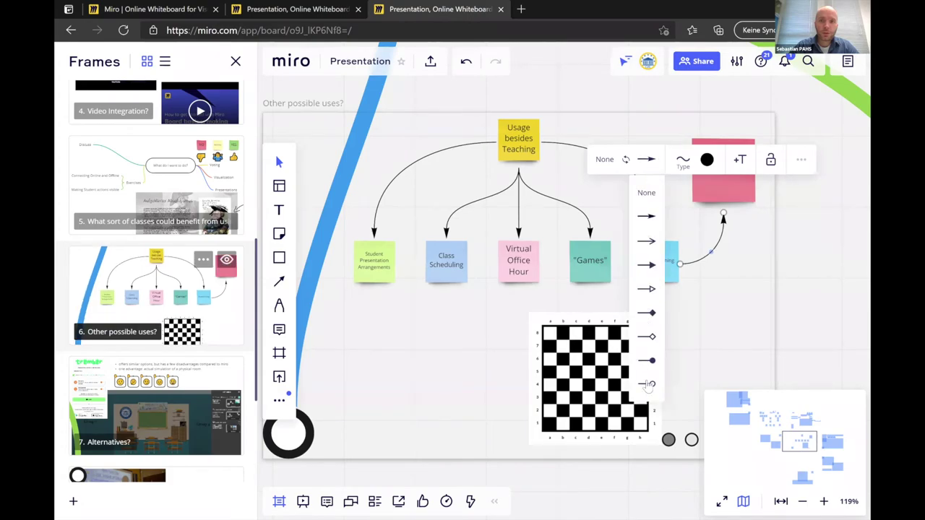
pyautogui.click(682, 163)
pyautogui.click(683, 230)
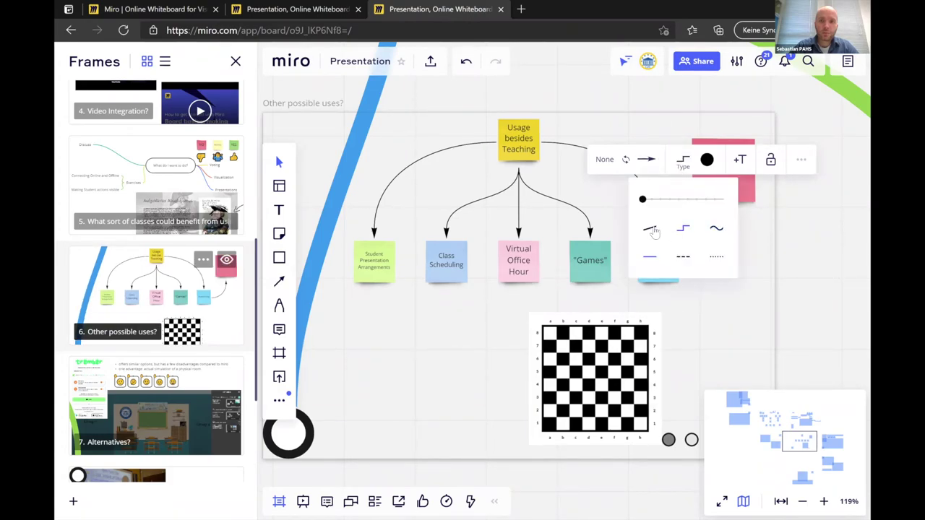
pyautogui.click(652, 231)
pyautogui.click(715, 230)
pyautogui.moveTo(643, 200); pyautogui.dragTo(695, 214)
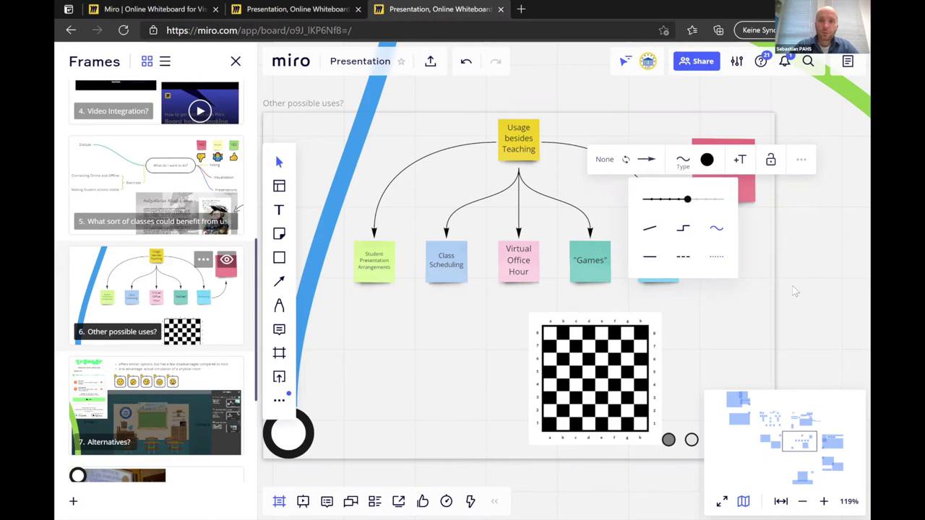
pyautogui.click(716, 257)
pyautogui.click(791, 283)
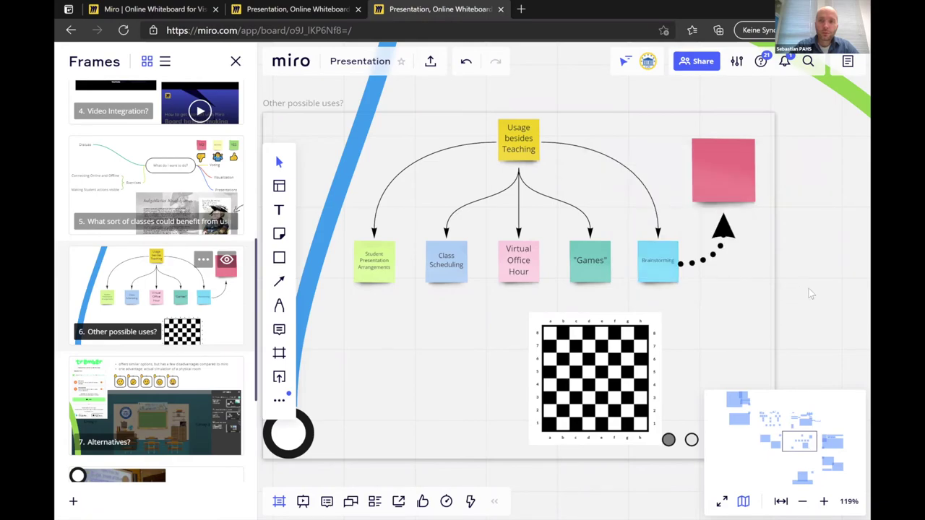
pyautogui.hscroll(2, 744, 261)
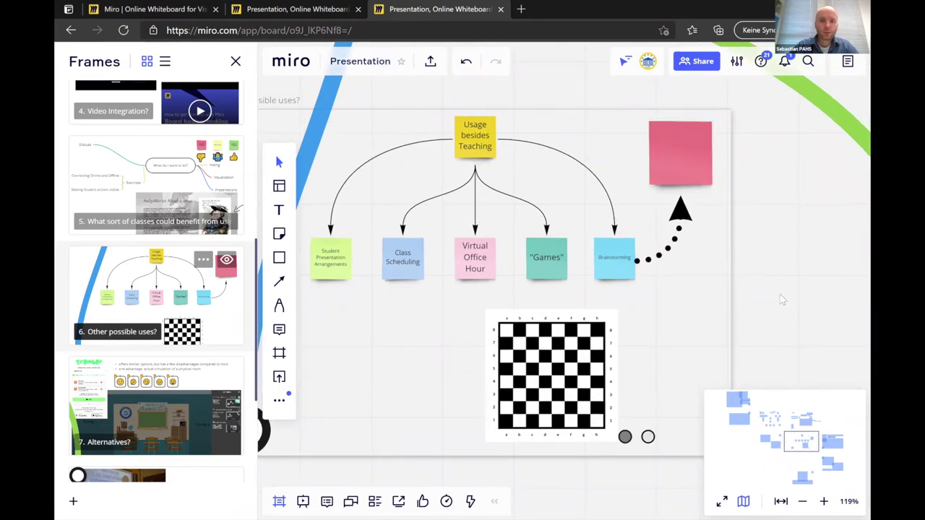
pyautogui.hscroll(-1, 795, 289)
pyautogui.scroll(-1, 181, 326)
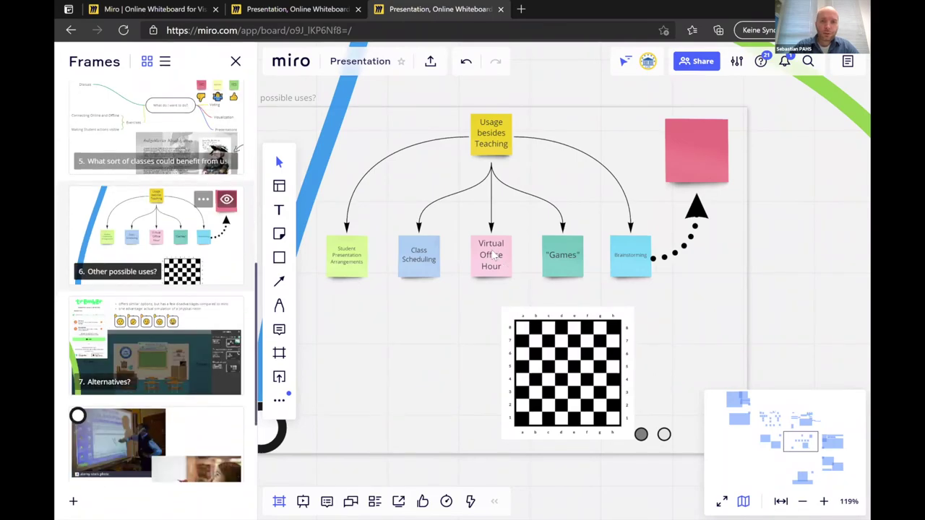
pyautogui.moveTo(493, 257); pyautogui.dragTo(457, 328)
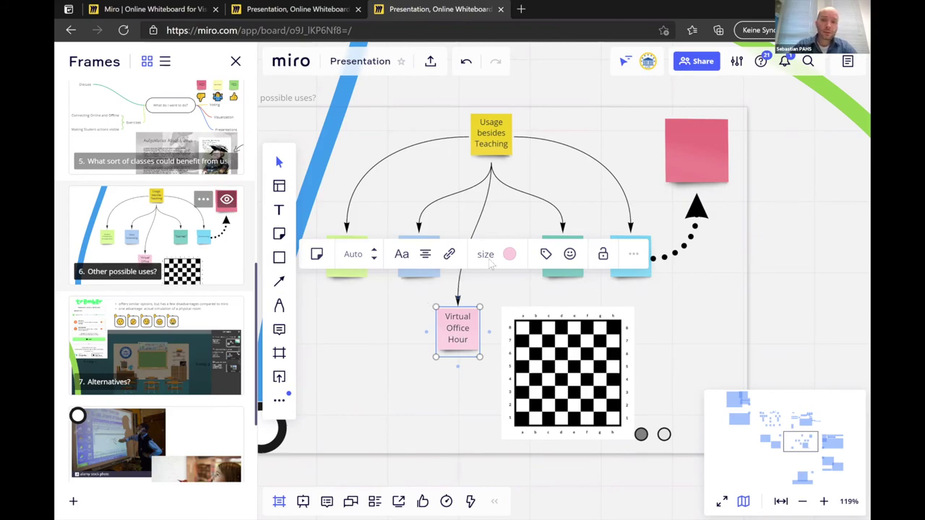
pyautogui.moveTo(465, 341); pyautogui.dragTo(501, 267)
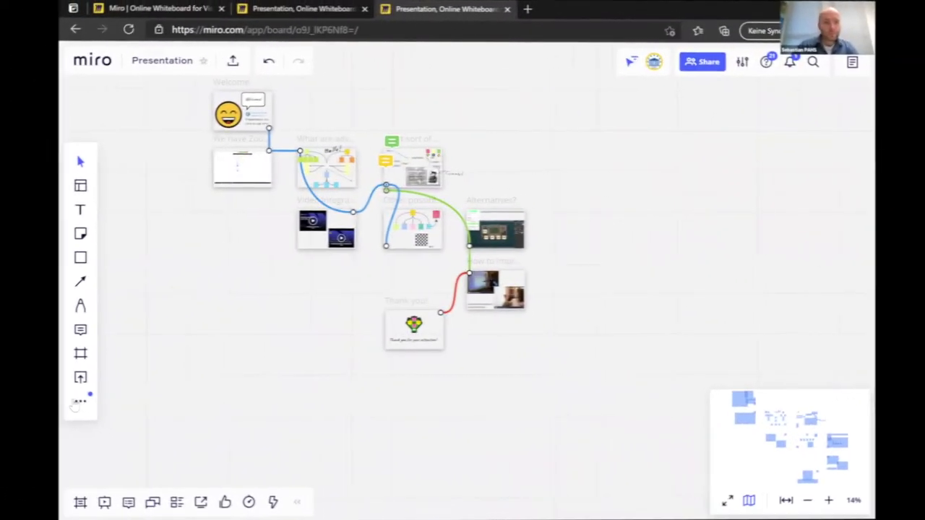
pyautogui.click(76, 400)
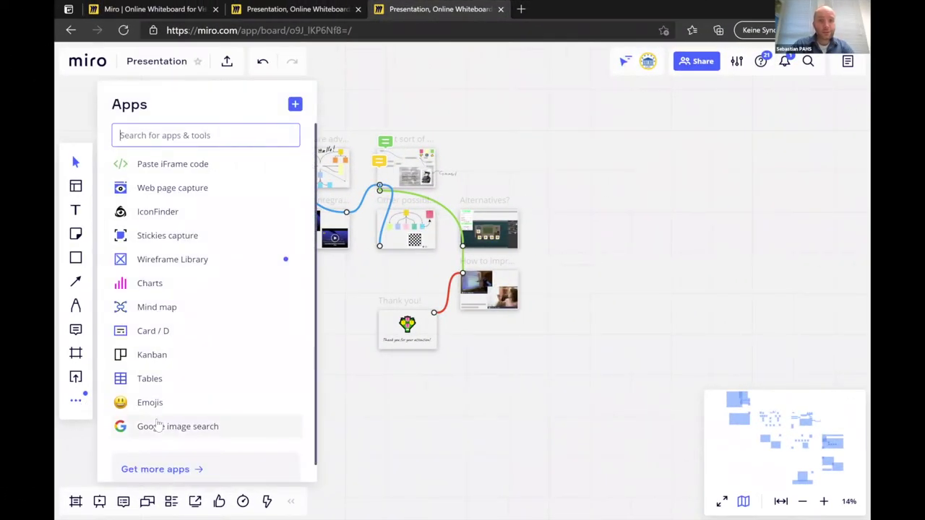
# Close the Apps panel and jump to frame 9 'Thank you!' from the Frames list.
pyautogui.click(76, 400)
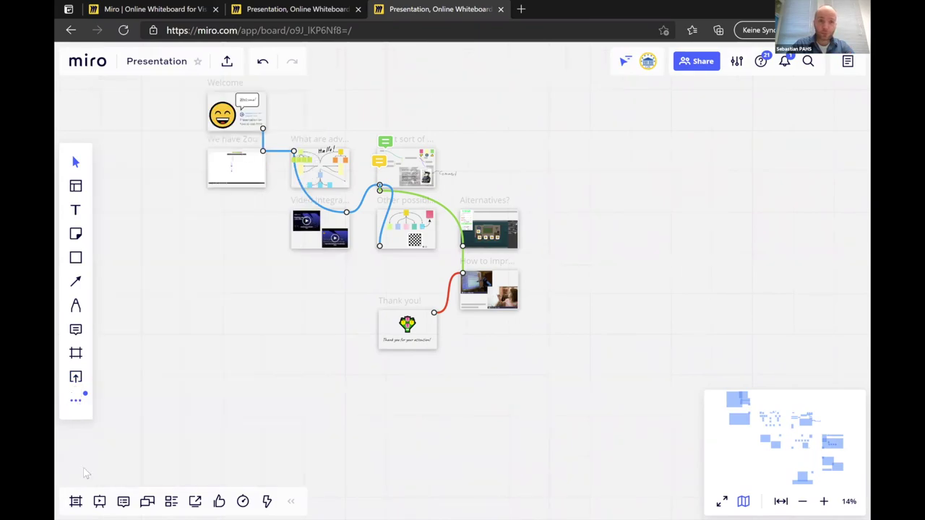
pyautogui.click(76, 500)
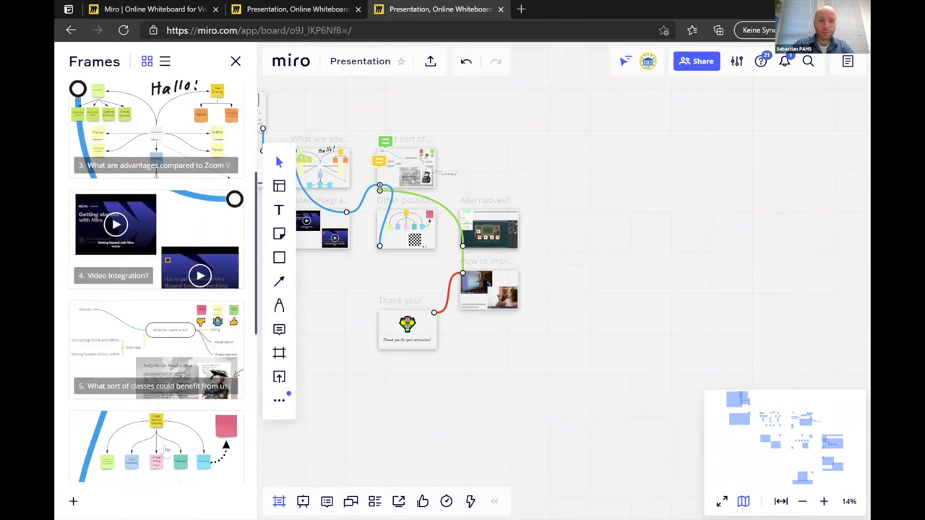
pyautogui.scroll(-5, 239, 383)
pyautogui.click(238, 386)
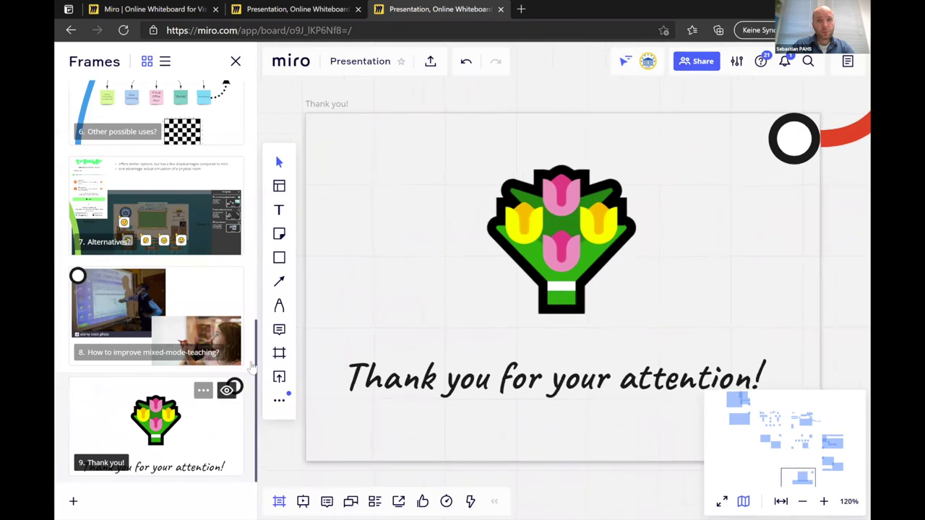